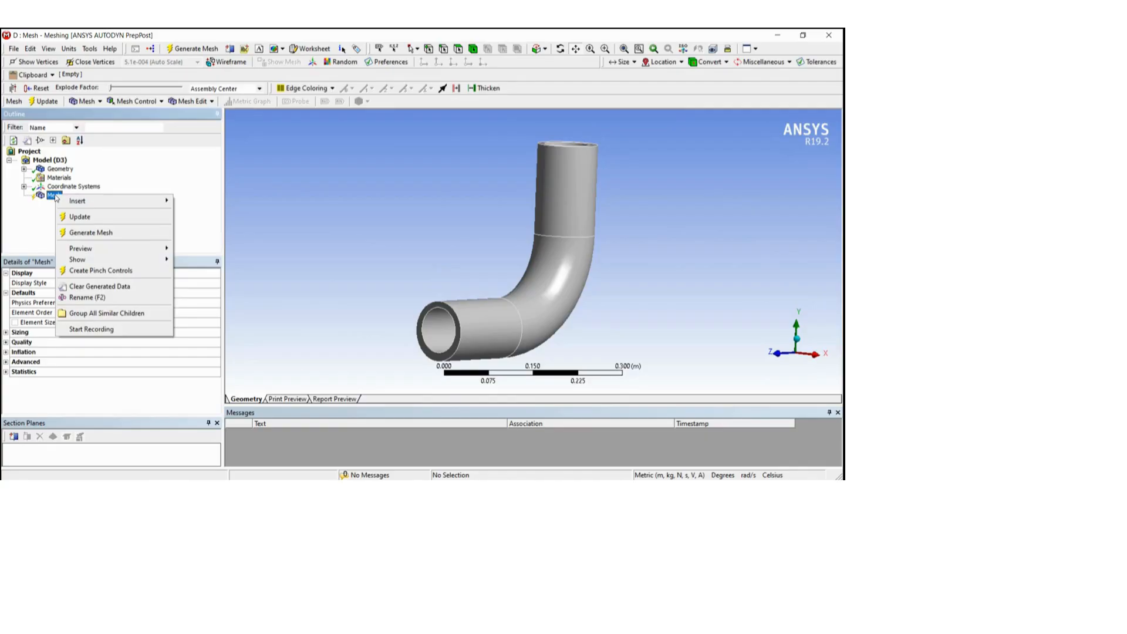
- Show the sweepable bodies so that the pipe elbow body is selected
mouse_move(70, 262)
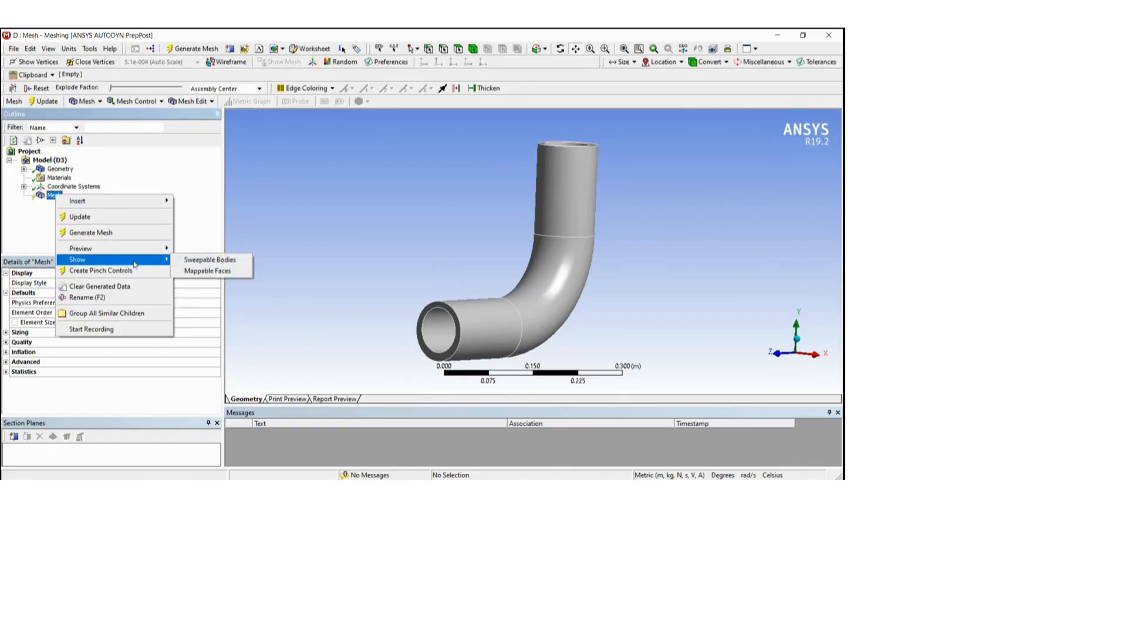
left_click(196, 260)
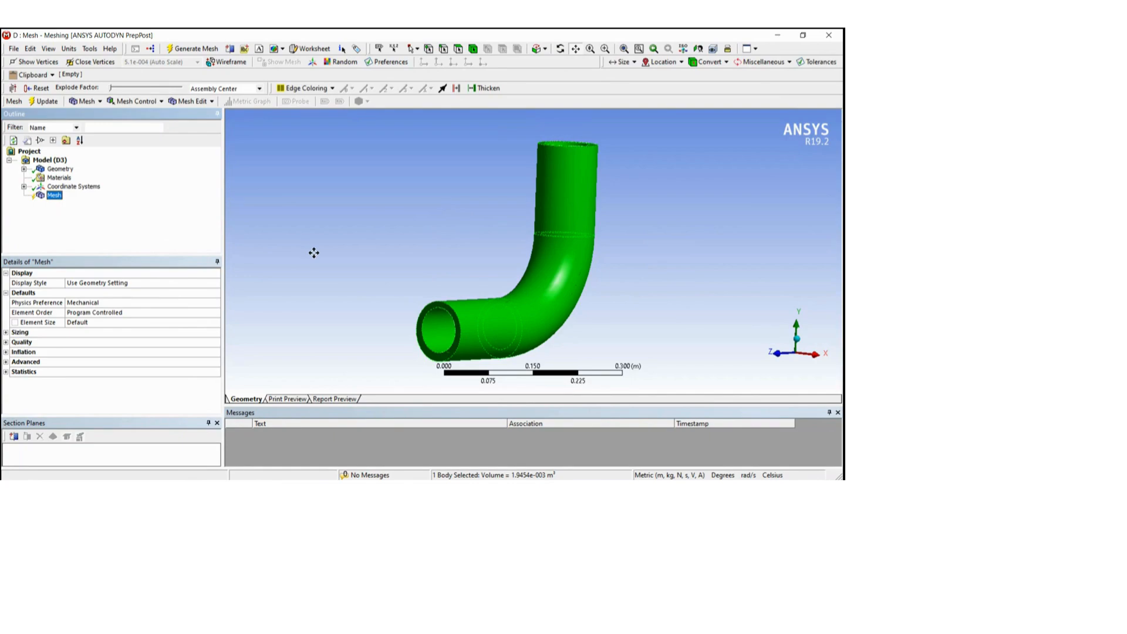
left_click_drag(503, 292, 499, 273)
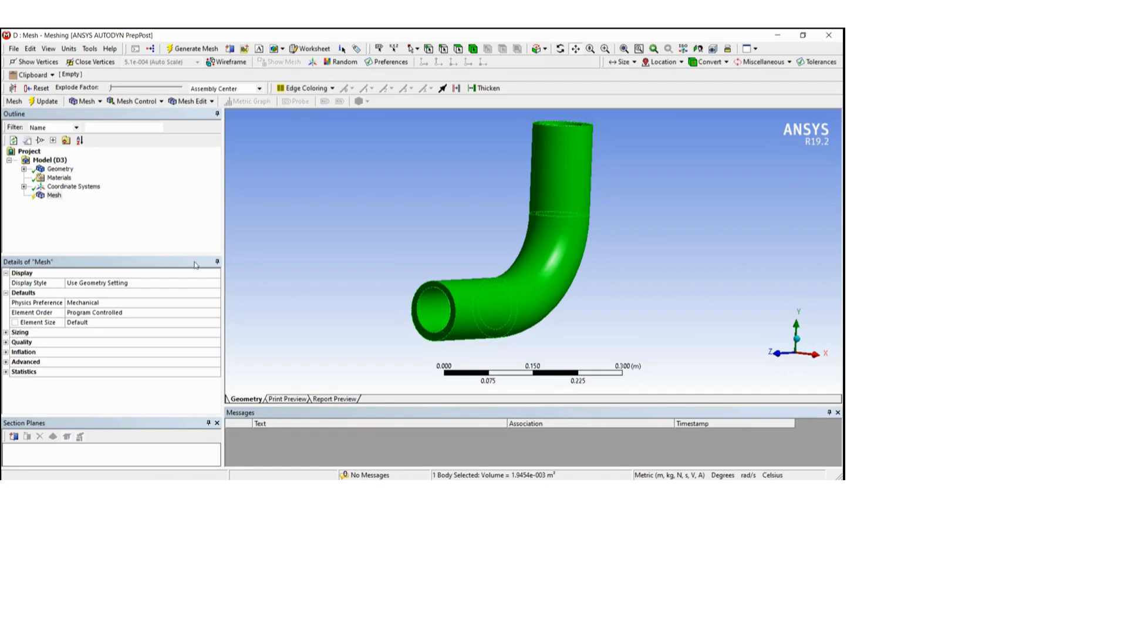
- Set the mesh physics preference to CFD, keeping Fluent as the solver preference
left_click(126, 302)
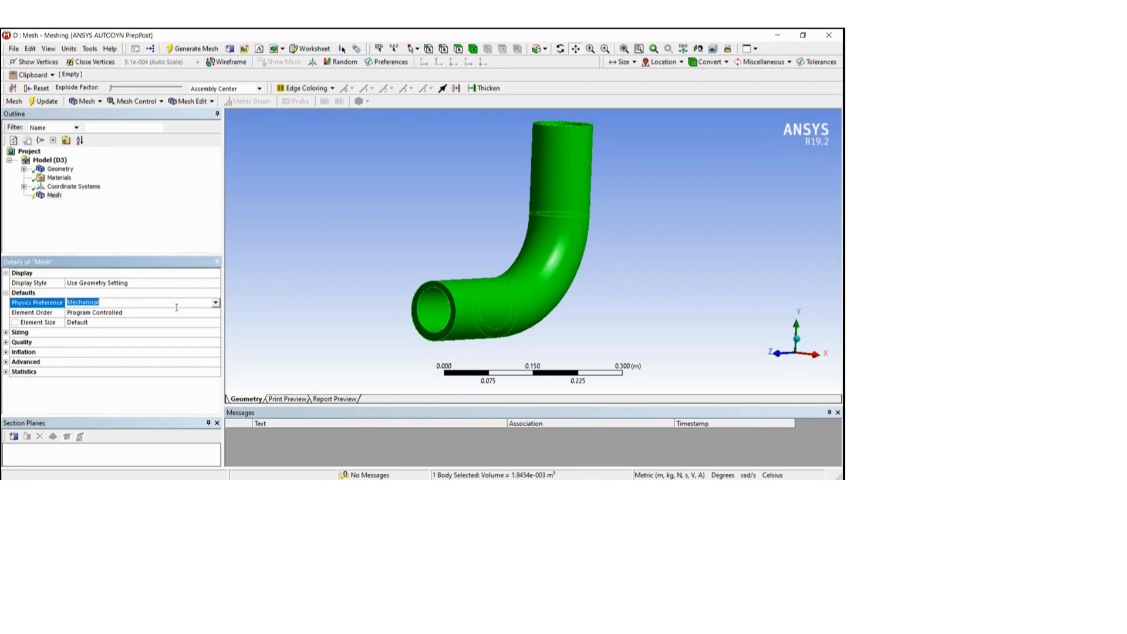
left_click(215, 303)
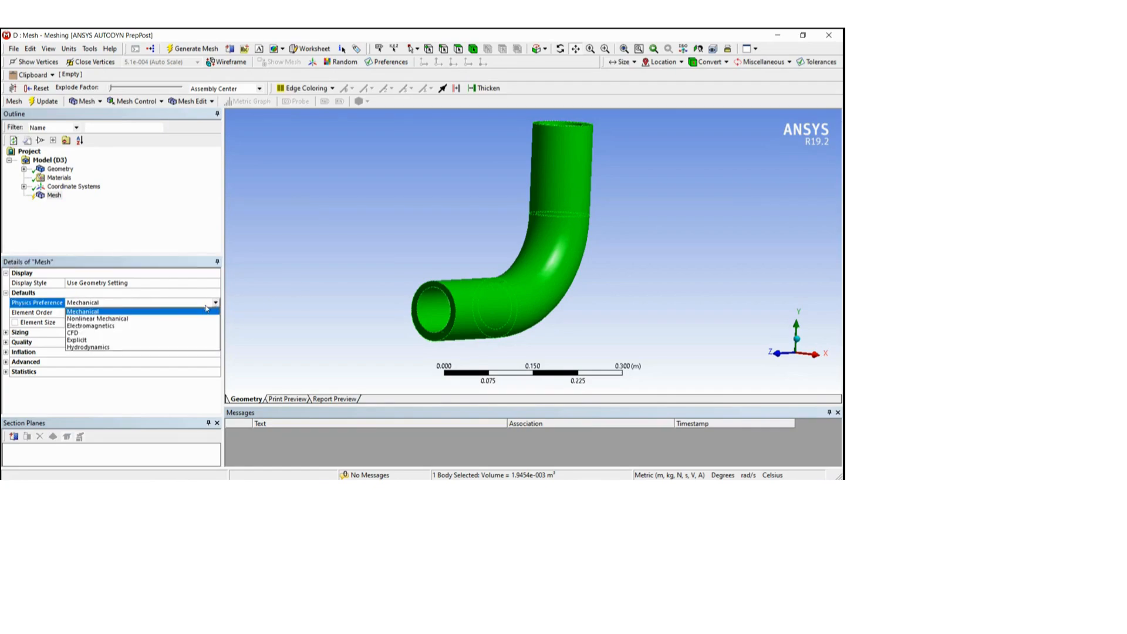
left_click(93, 336)
left_click(113, 311)
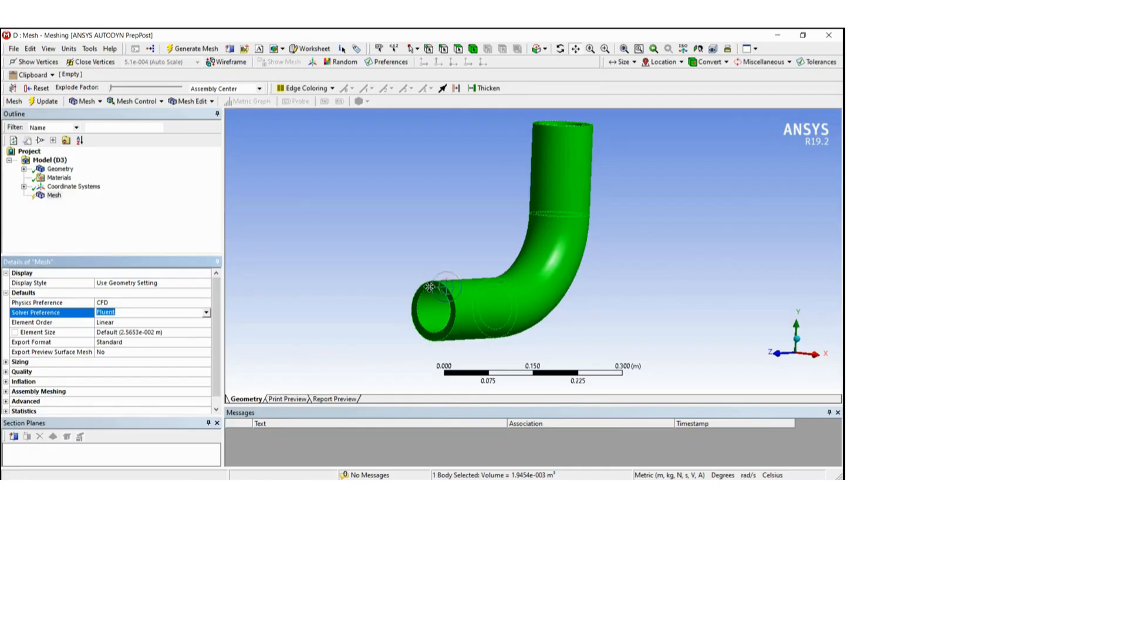
- Insert a mesh method scoped to the selected pipe body and set the method to Sweep
scroll(429, 286, "down", 1)
middle_click_drag(469, 270, 455, 275)
left_click(251, 332)
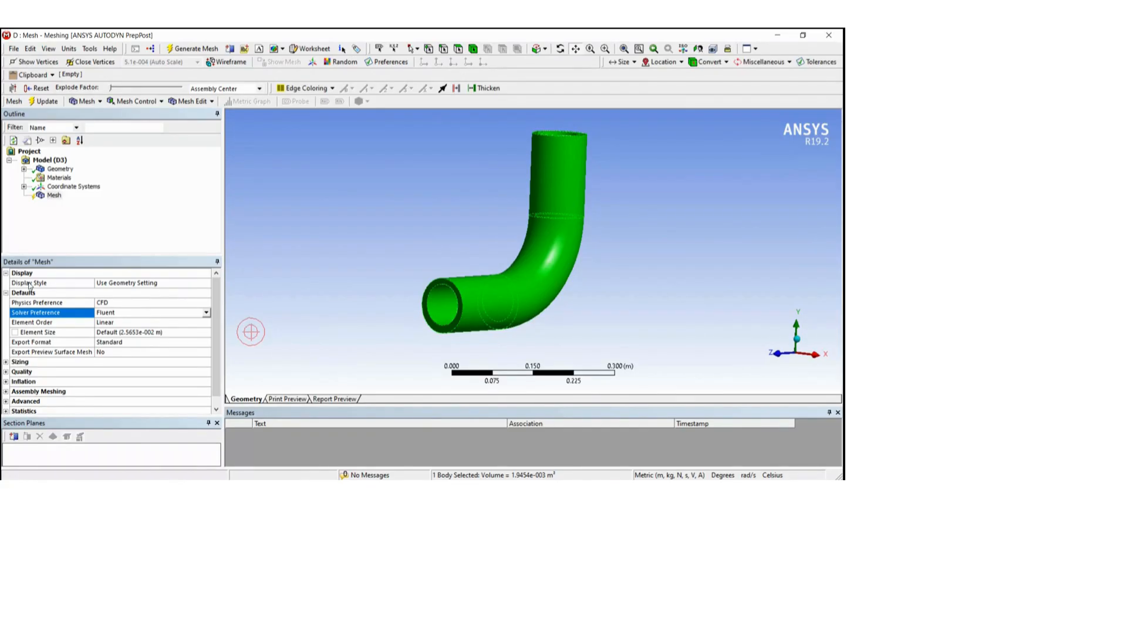
left_click(57, 199)
right_click(57, 201)
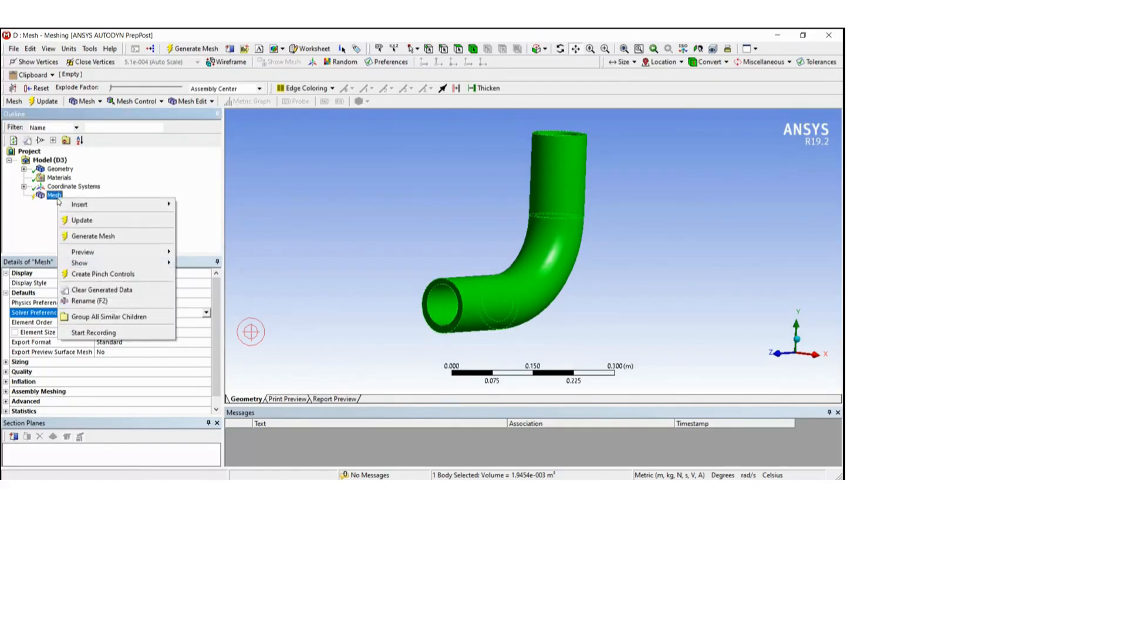
left_click(188, 208)
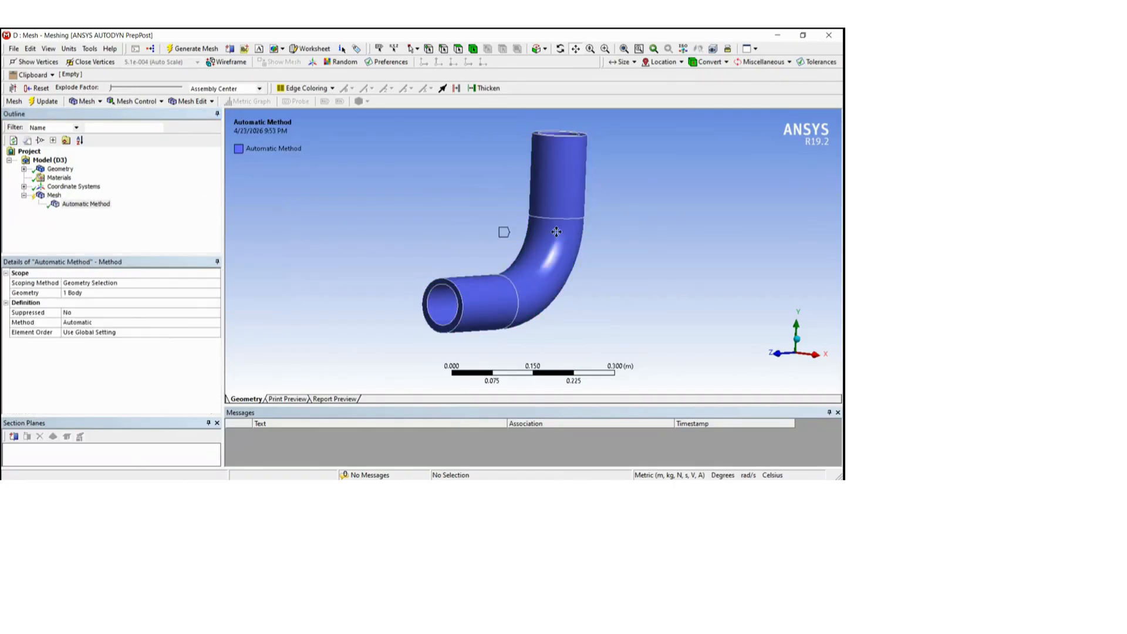
left_click(110, 323)
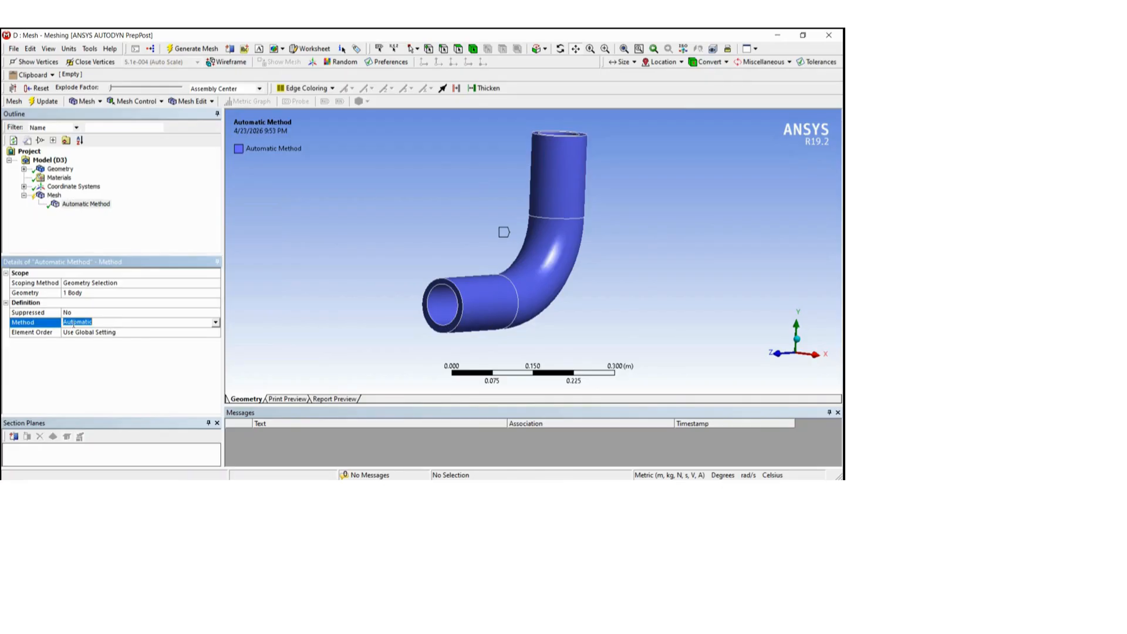
left_click(216, 323)
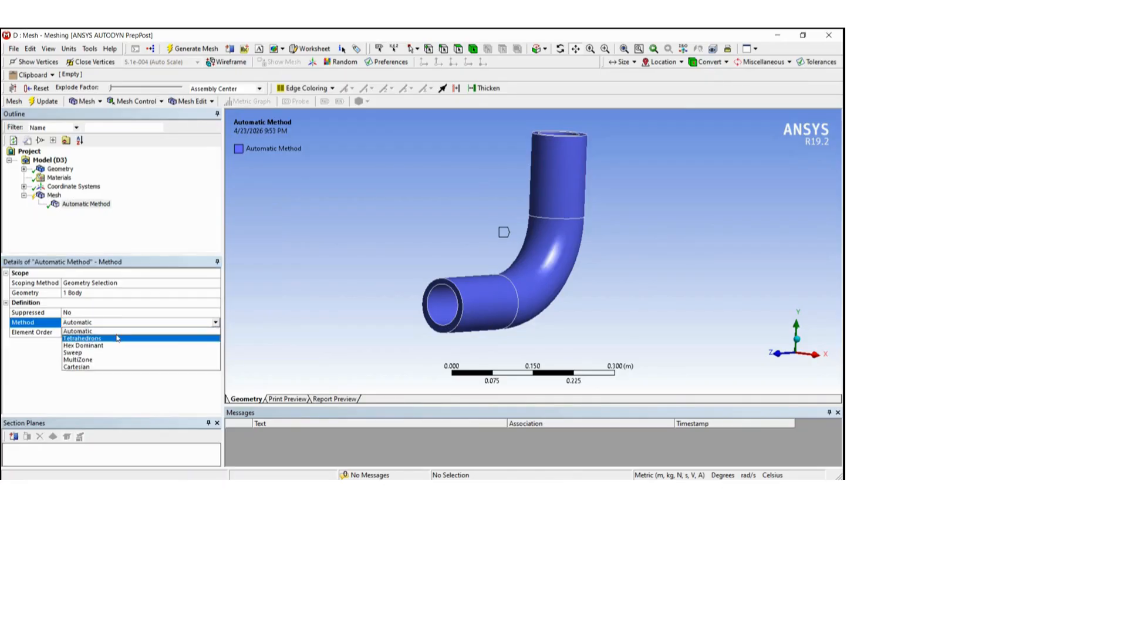
left_click(83, 353)
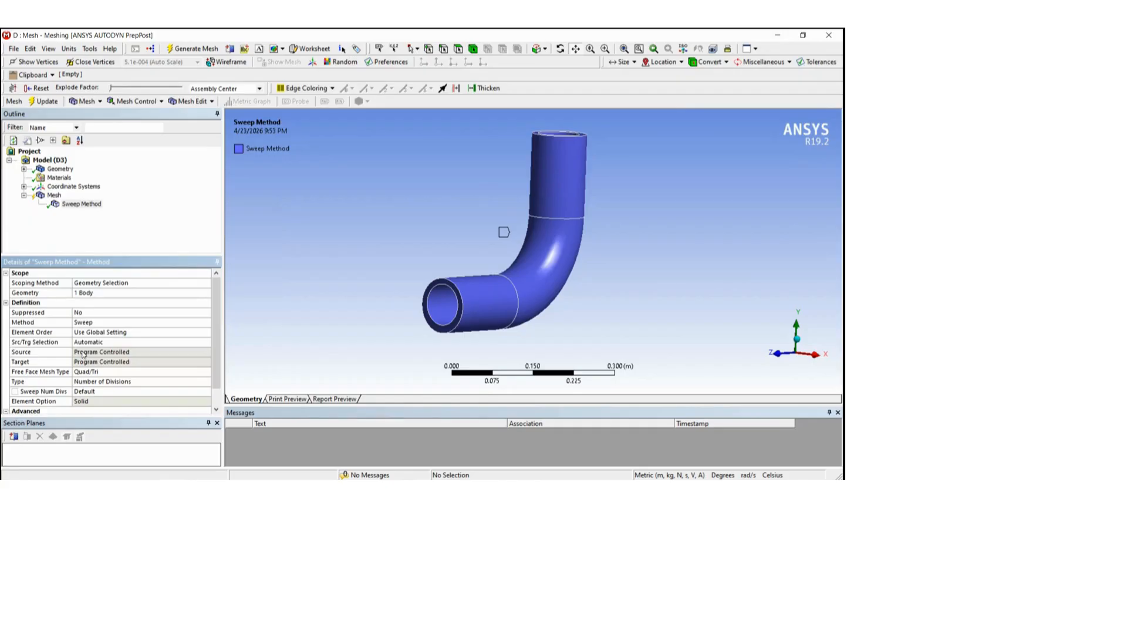
scroll(216, 332, "down", 2)
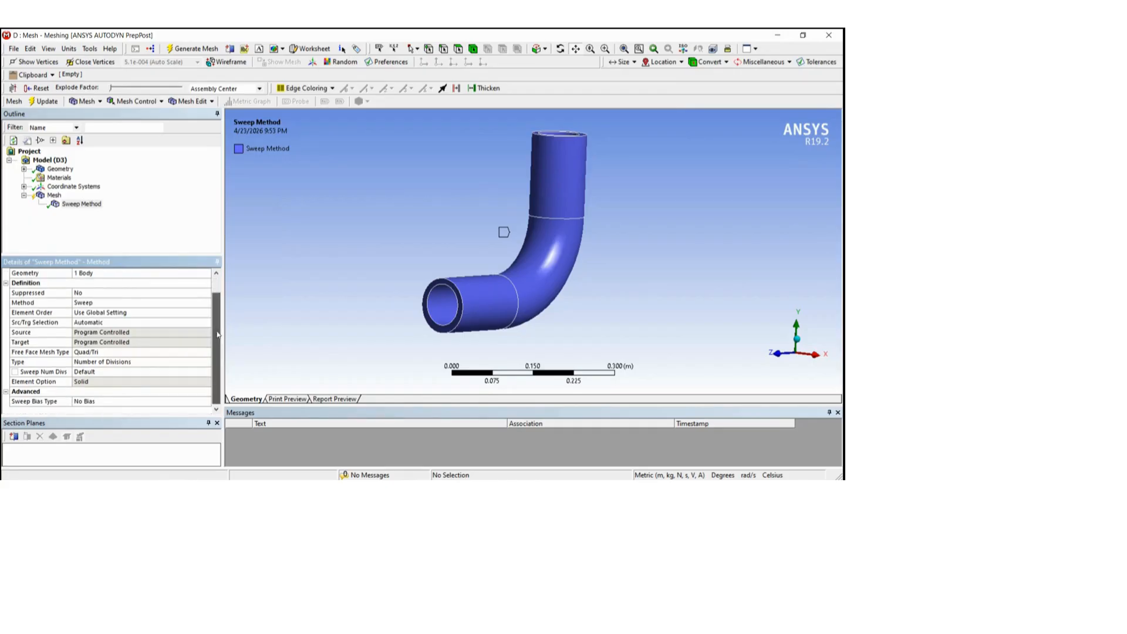
scroll(218, 331, "up", 2)
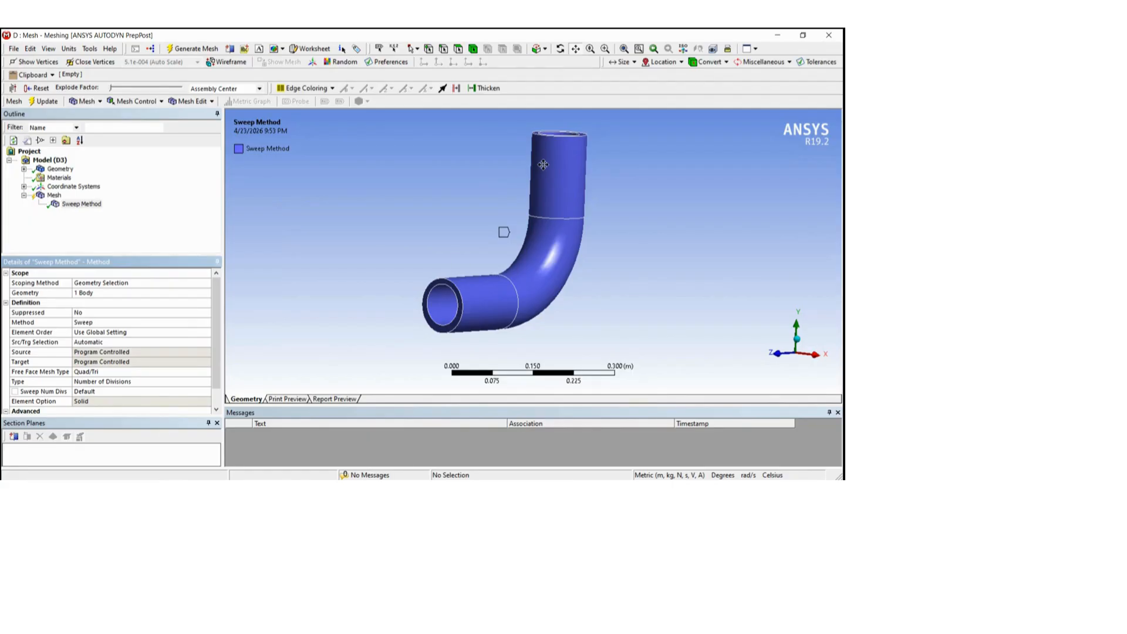
- Set the sweep's source/target selection to Manual Source and assign the annular end face of the horizontal pipe leg as the source
middle_click_drag(532, 183, 524, 174)
middle_click_drag(461, 264, 444, 319)
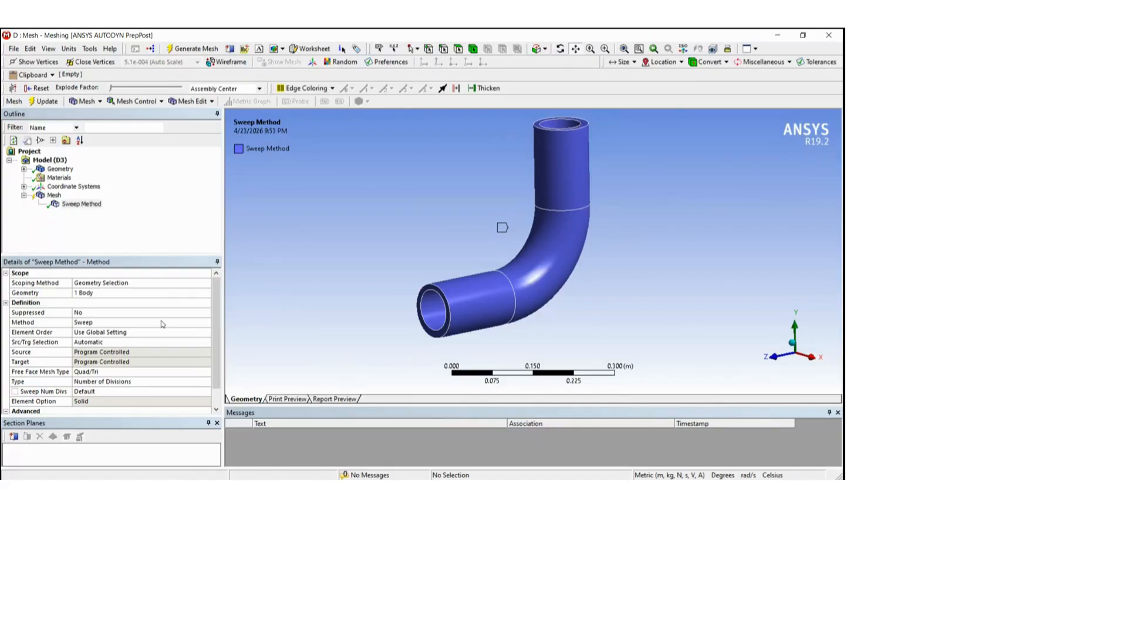
left_click(161, 343)
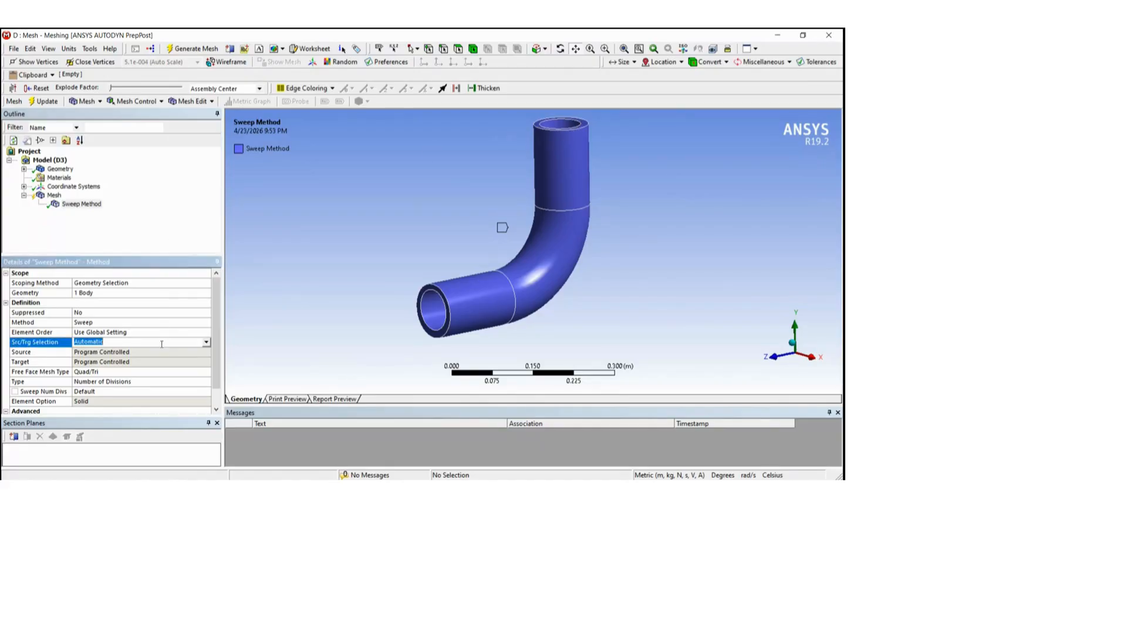
left_click(207, 343)
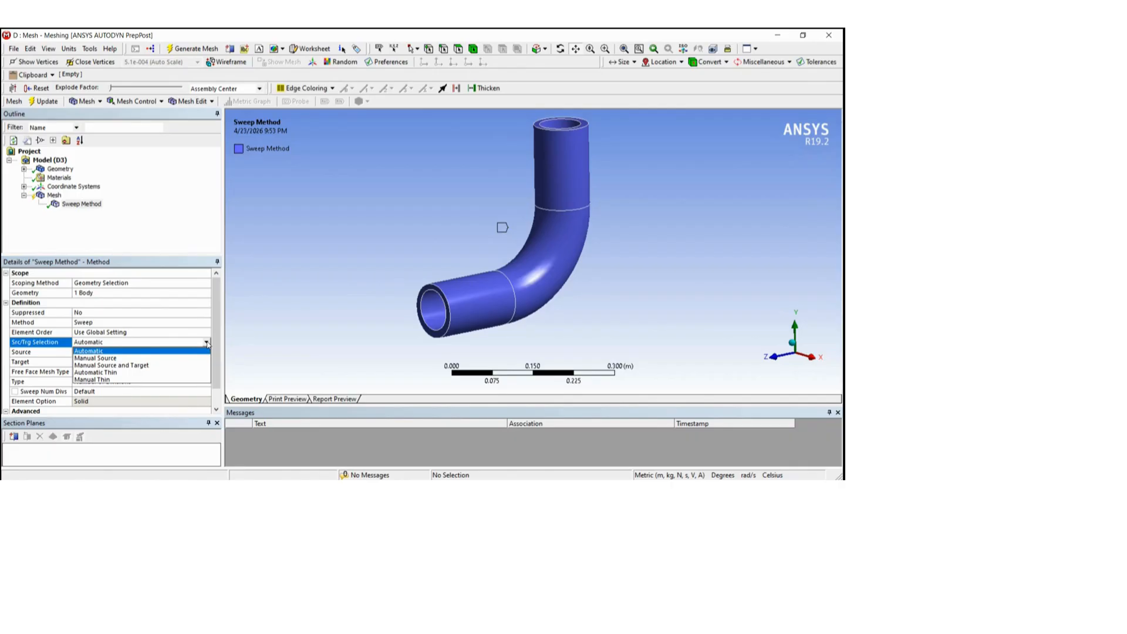
left_click(135, 359)
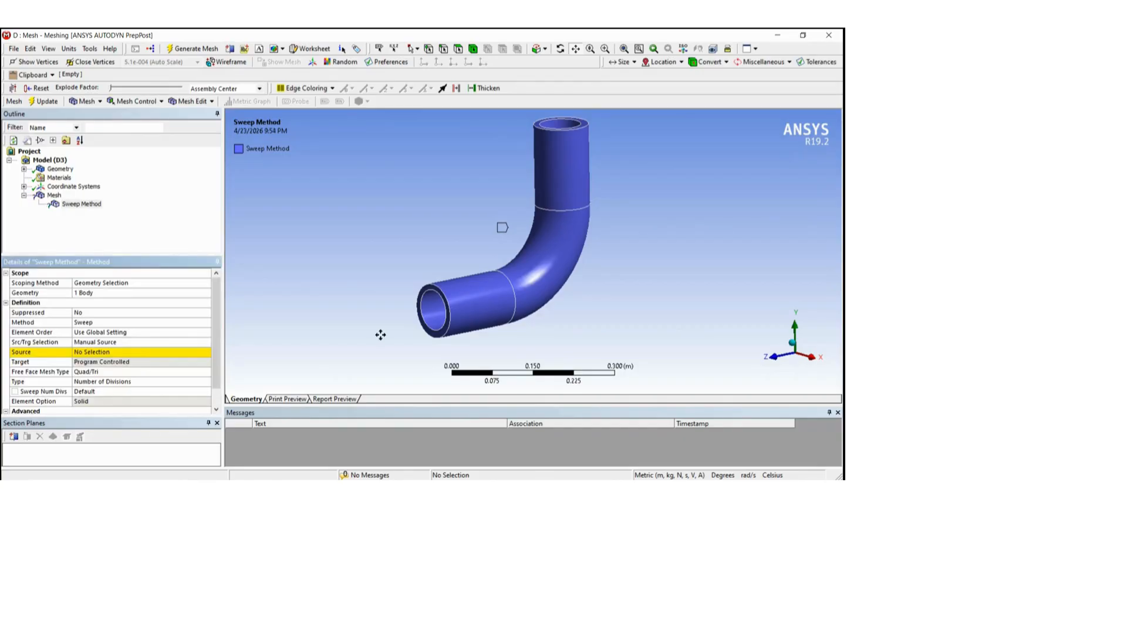
left_click(458, 49)
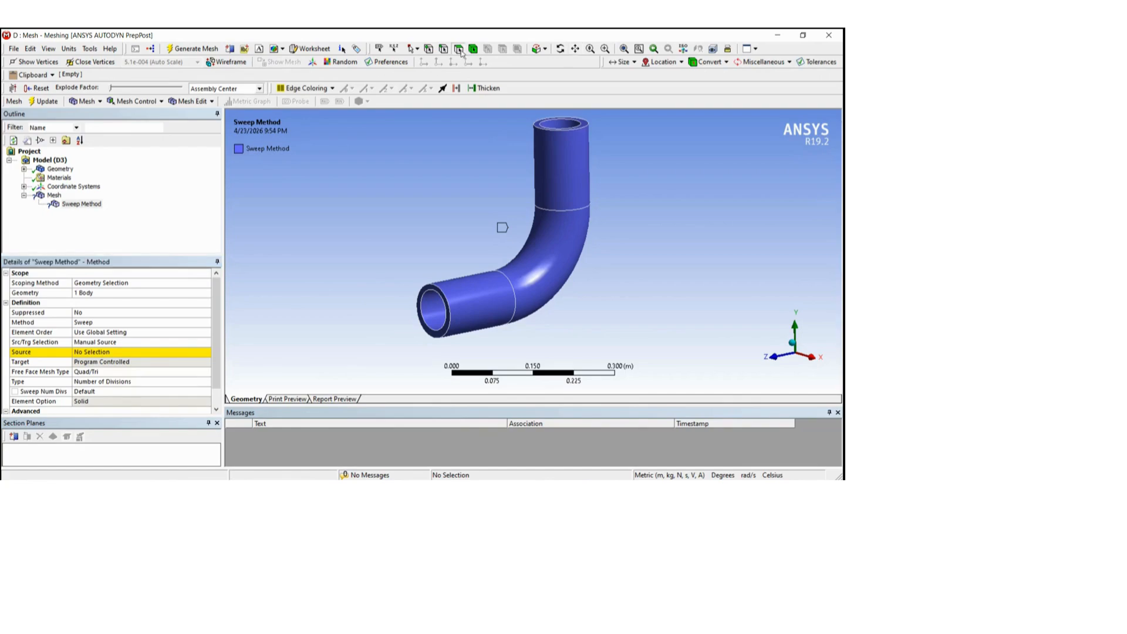
left_click(435, 292)
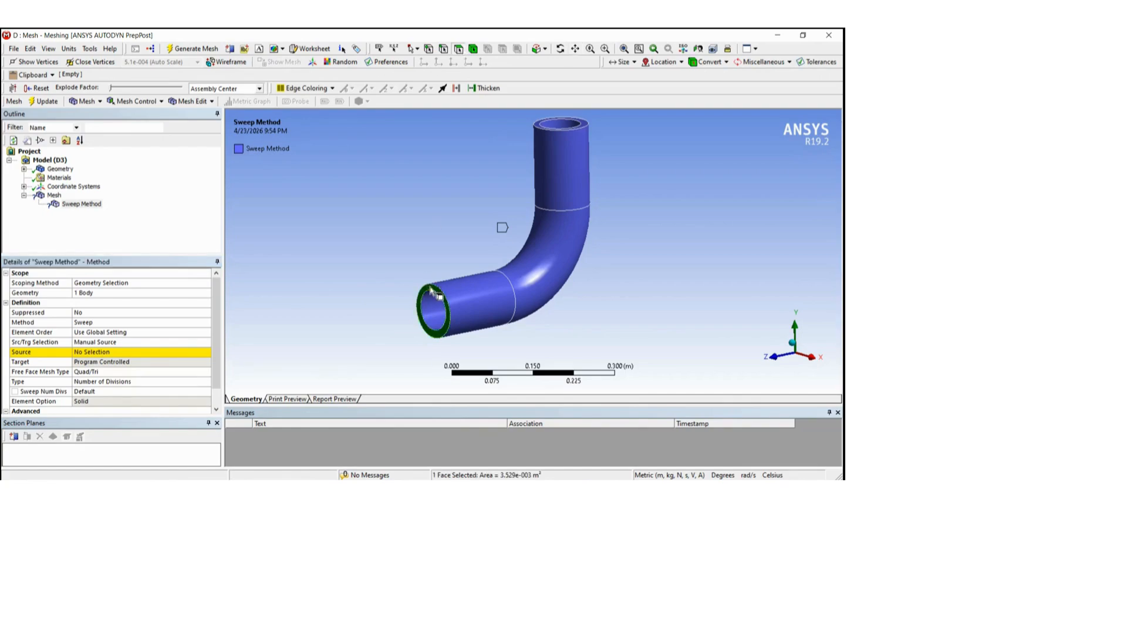
left_click(97, 352)
left_click(97, 353)
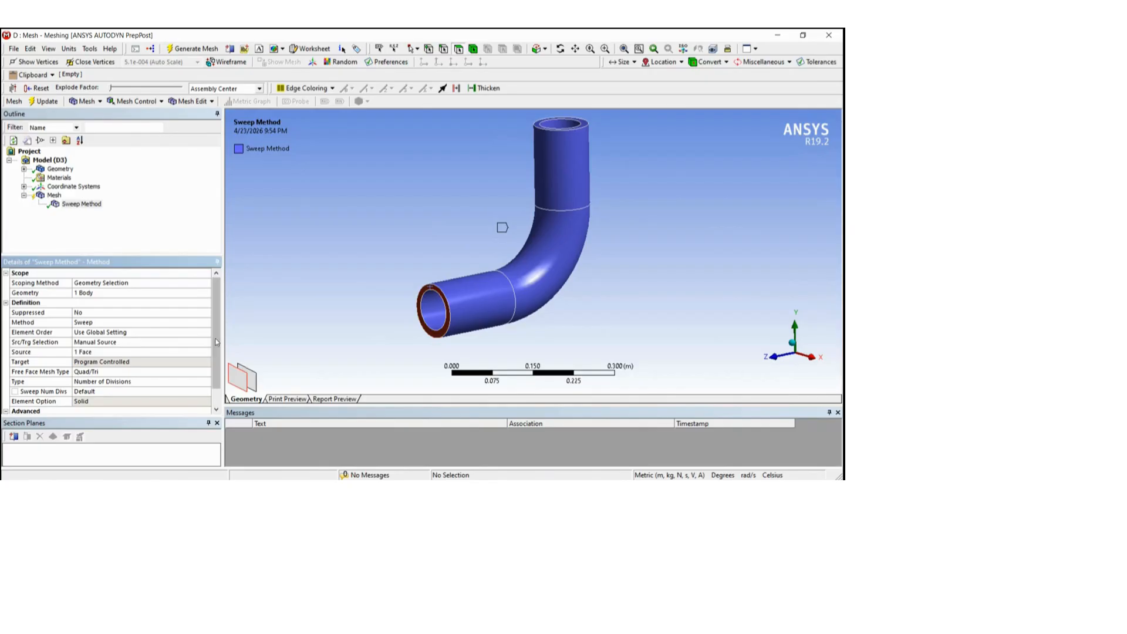
- Set the sweep number of divisions to 20, generate the mesh and display it
scroll(217, 362, "down", 1)
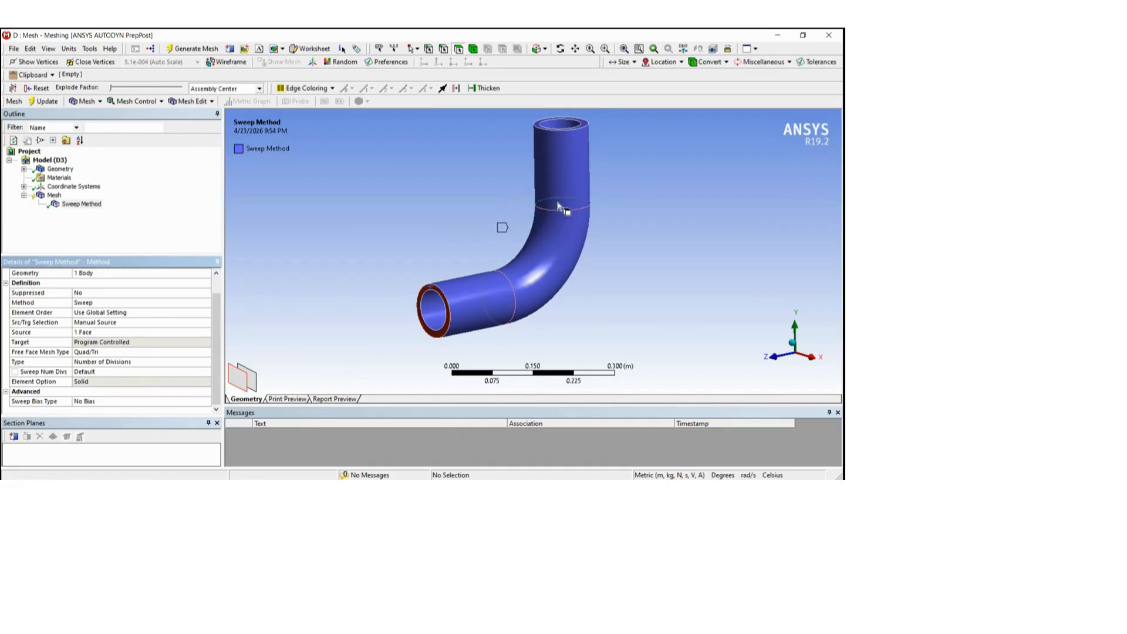
left_click(113, 372)
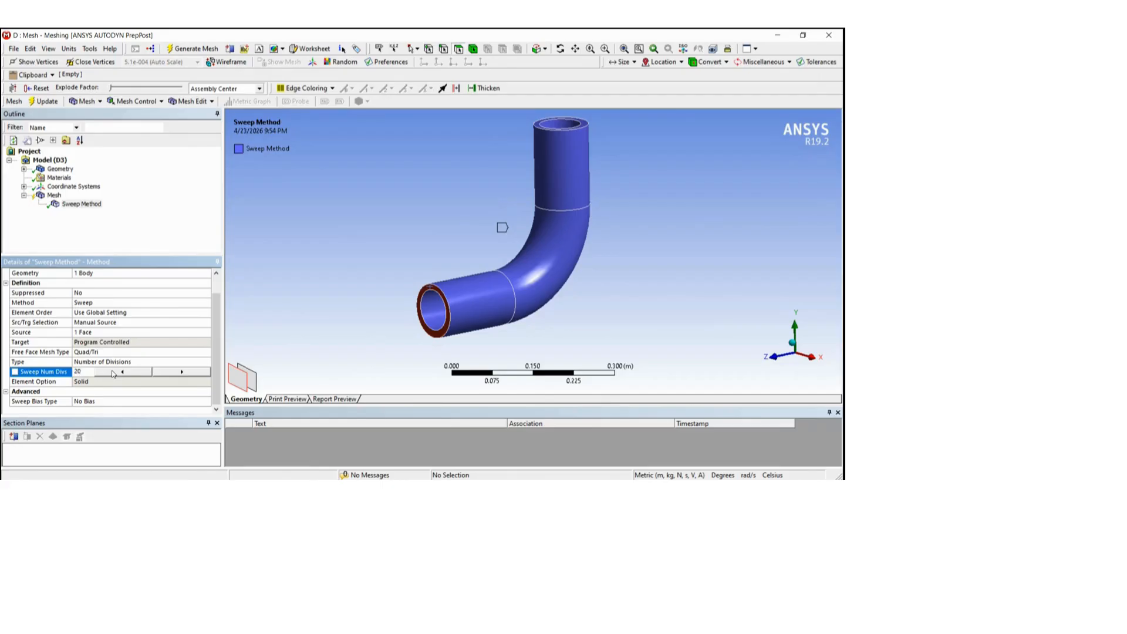
scroll(113, 373, "up", 1)
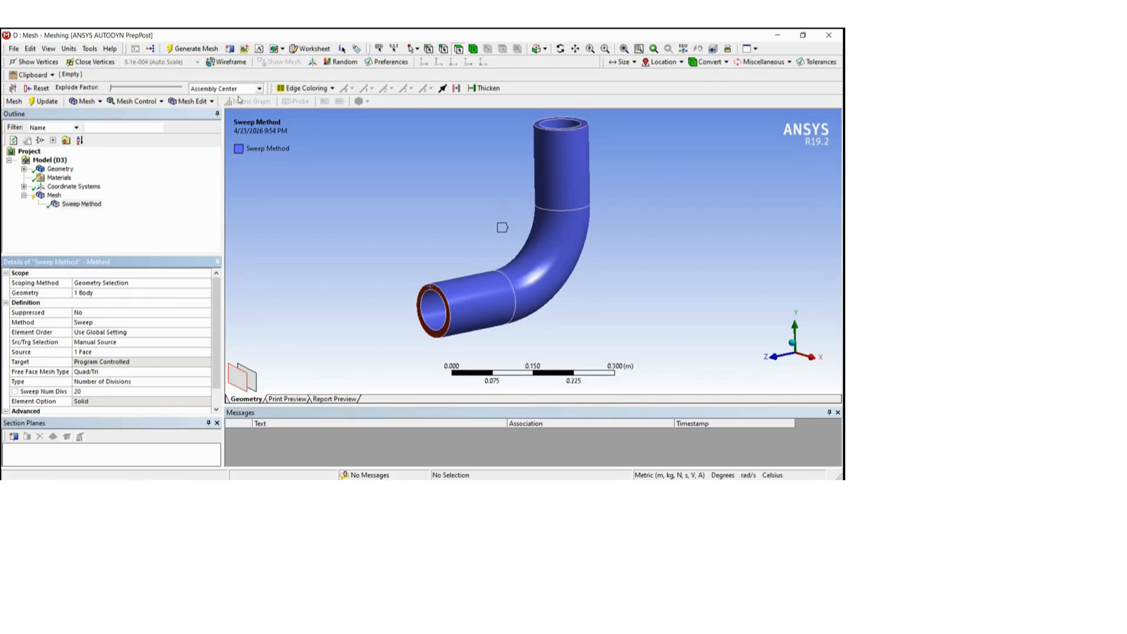
left_click(190, 49)
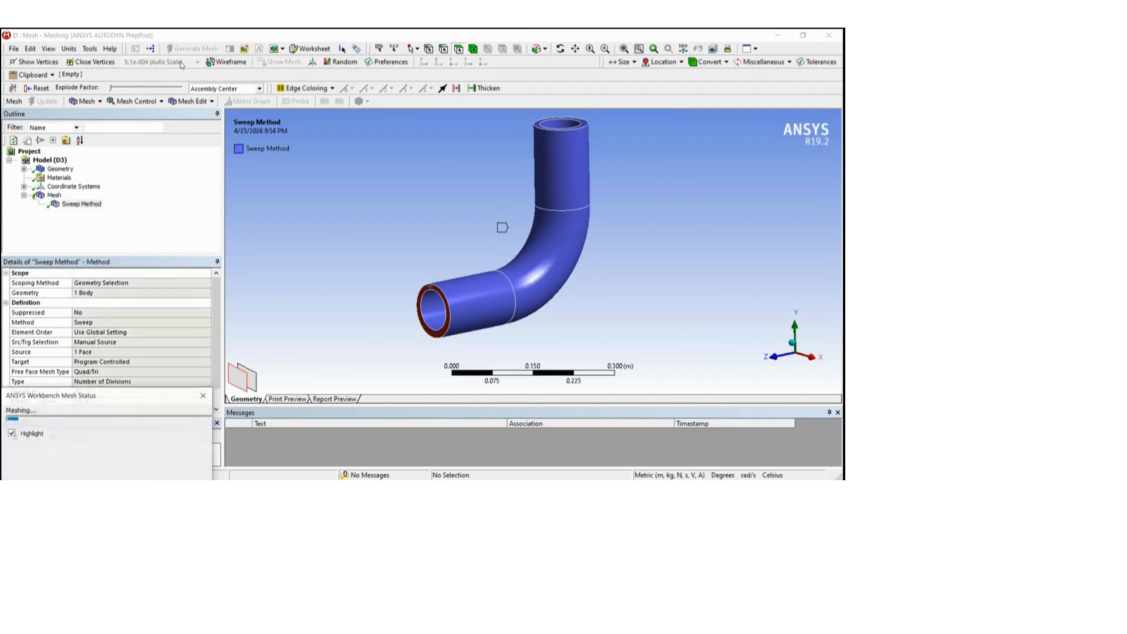
left_click(54, 197)
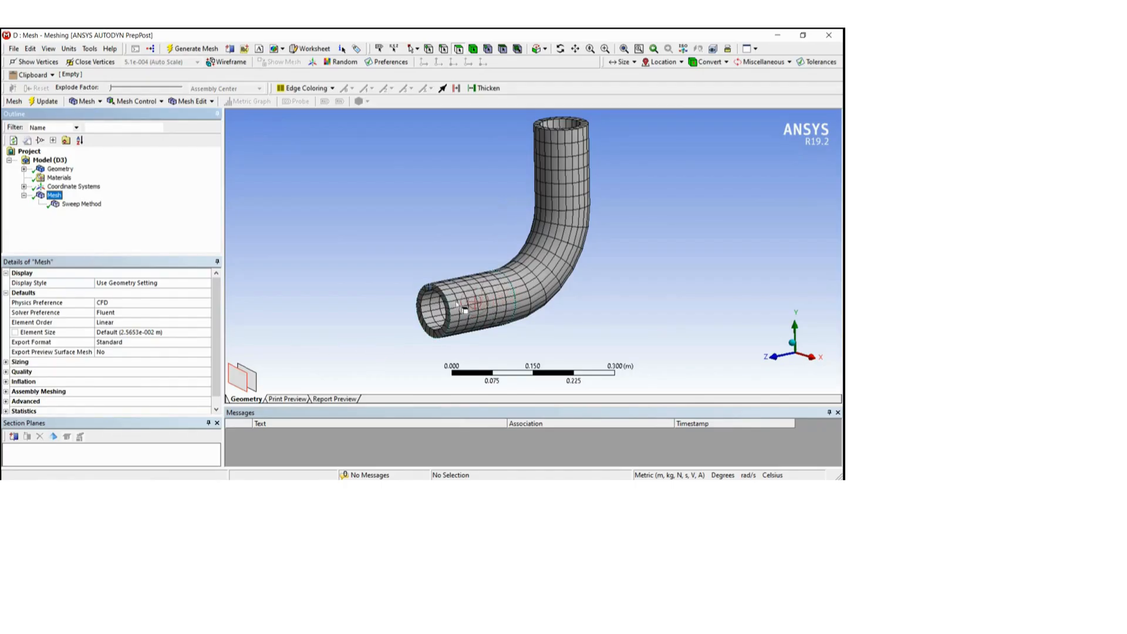
- Examine the swept mesh on the annular end face, through the bend and along the pipe
scroll(455, 296, "up", 3)
mouse_move(421, 297)
middle_mouse_down()
mouse_move(402, 269)
mouse_move(470, 231)
middle_mouse_up()
left_click(406, 351)
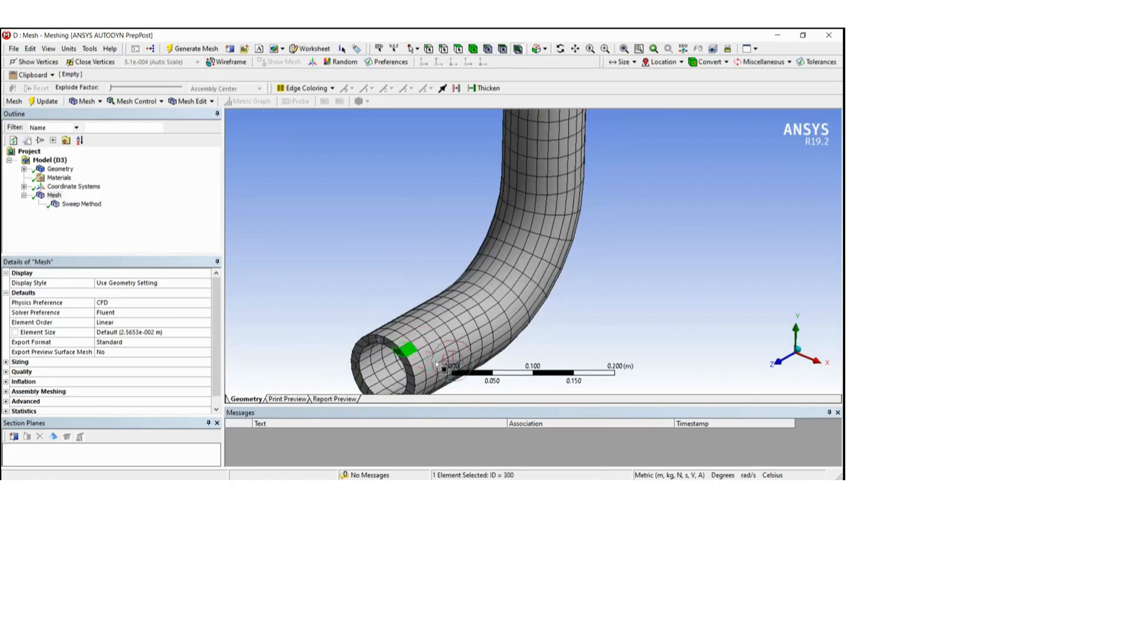
scroll(409, 374, "up", 3)
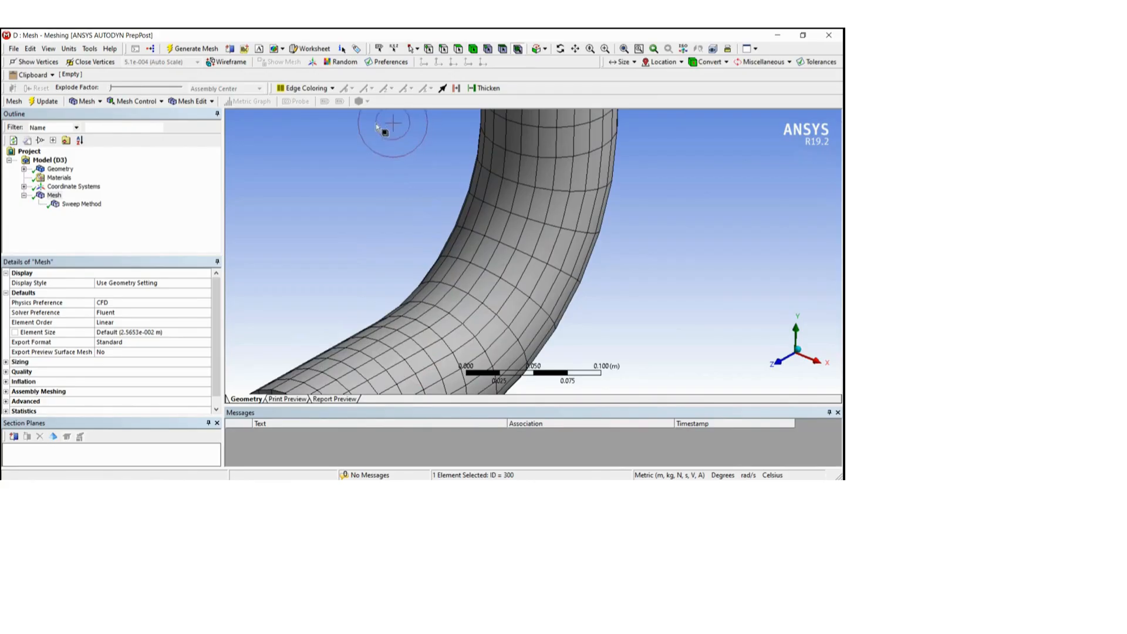
left_click(575, 48)
left_click_drag(487, 276, 542, 160)
middle_click_drag(543, 160, 484, 275)
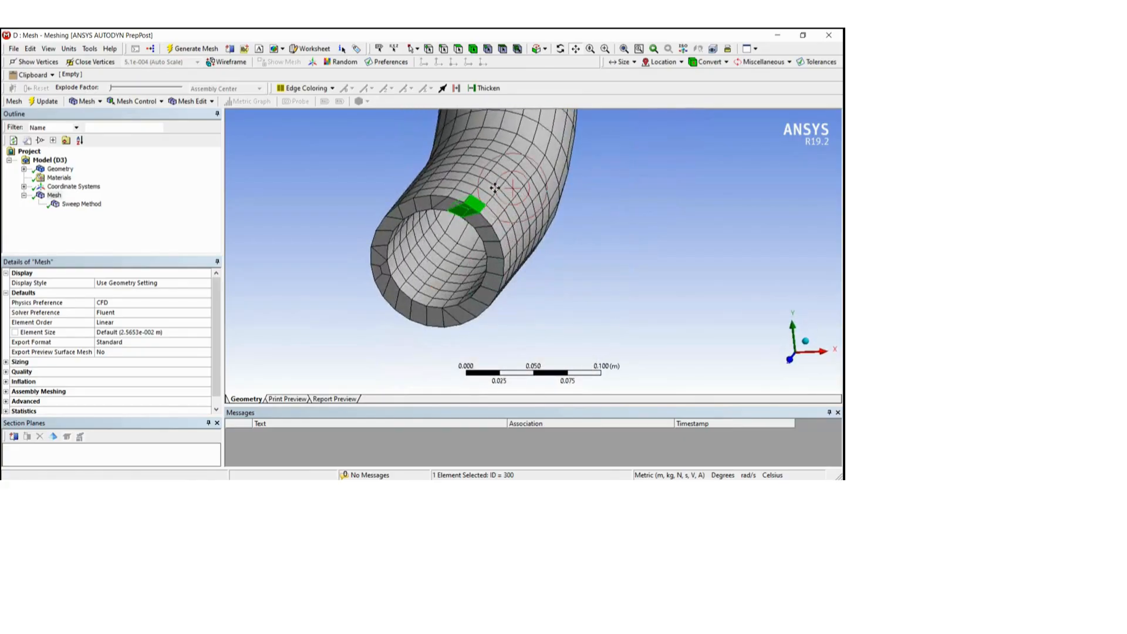
middle_click_drag(531, 152, 507, 180)
scroll(506, 180, "down", 5)
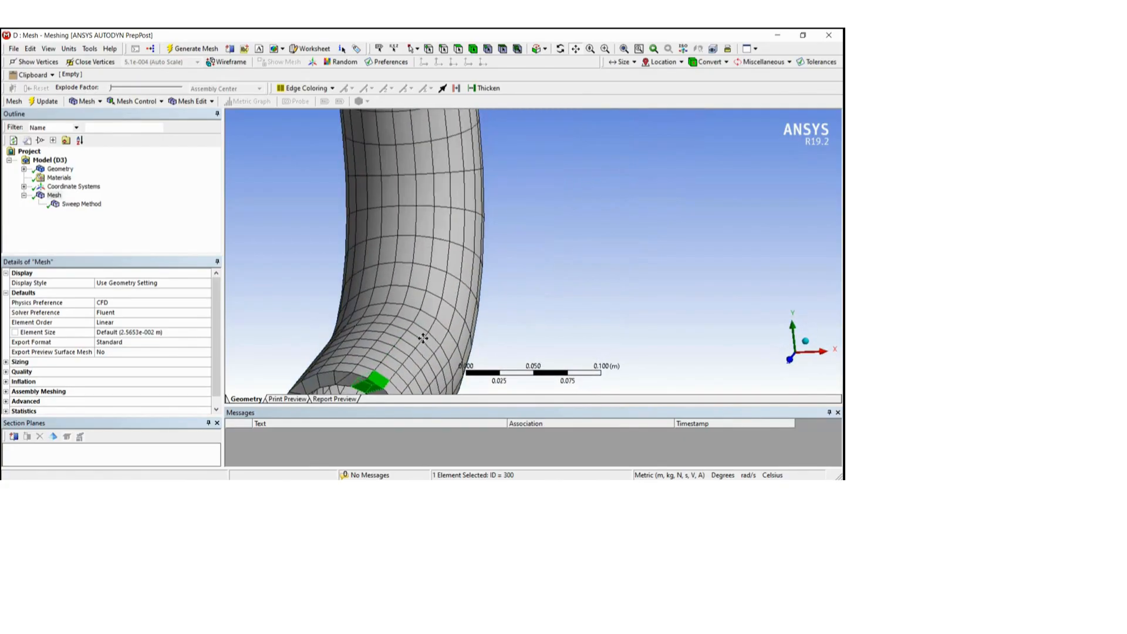
middle_click_drag(464, 234, 391, 311)
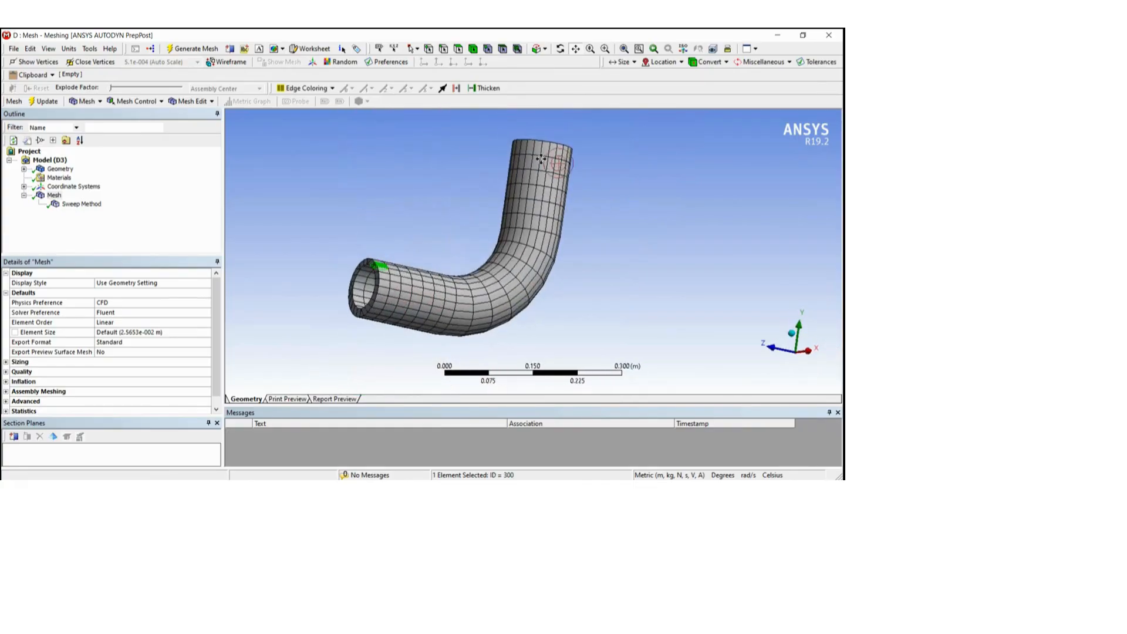
- Set the sweep number of divisions to 50, regenerate the mesh and display the refined pipe mesh
left_click(82, 203)
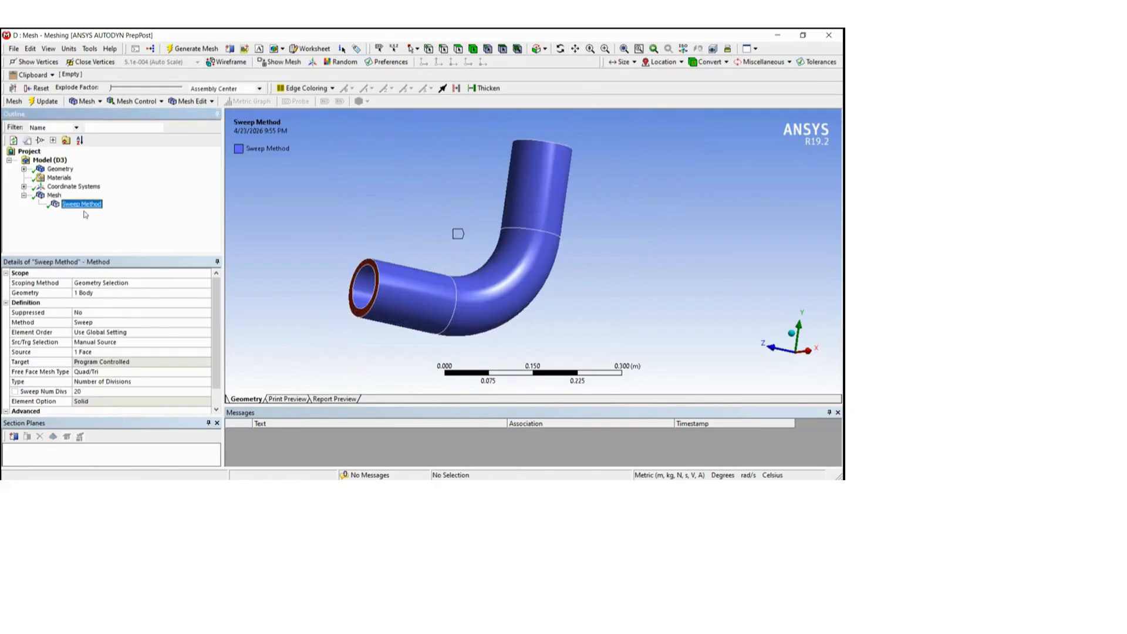
left_click(89, 391)
type("50")
key("Return")
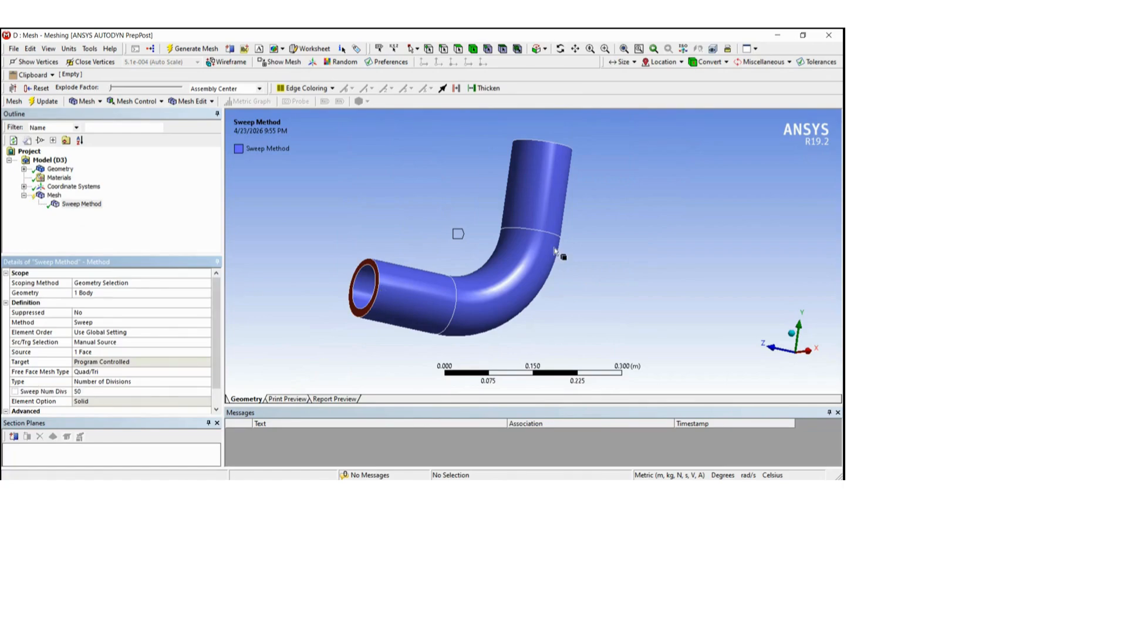
left_click(207, 51)
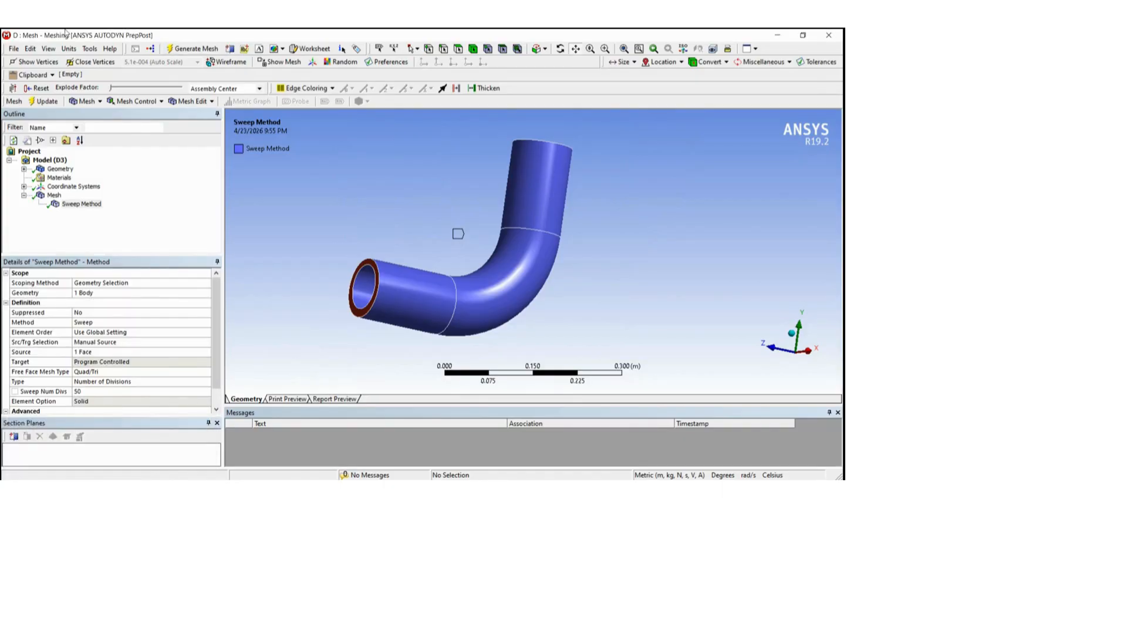
left_click(54, 195)
middle_click_drag(401, 230, 429, 252)
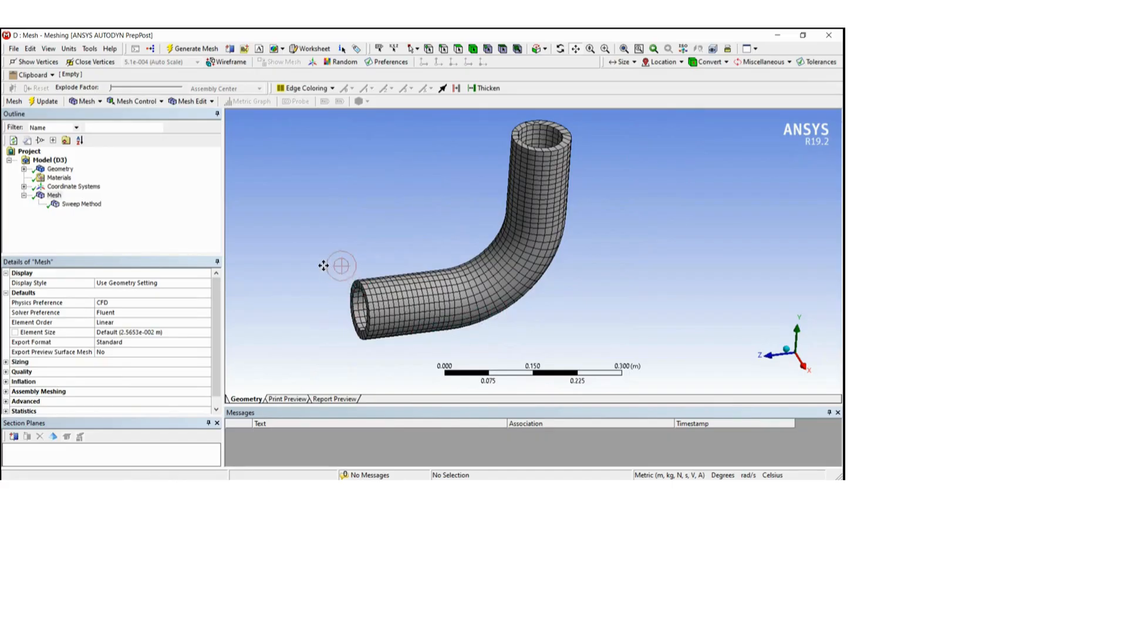
- Examine the 50-division swept mesh on the horizontal leg's annular end face and along the bend
middle_click_drag(366, 298, 381, 283)
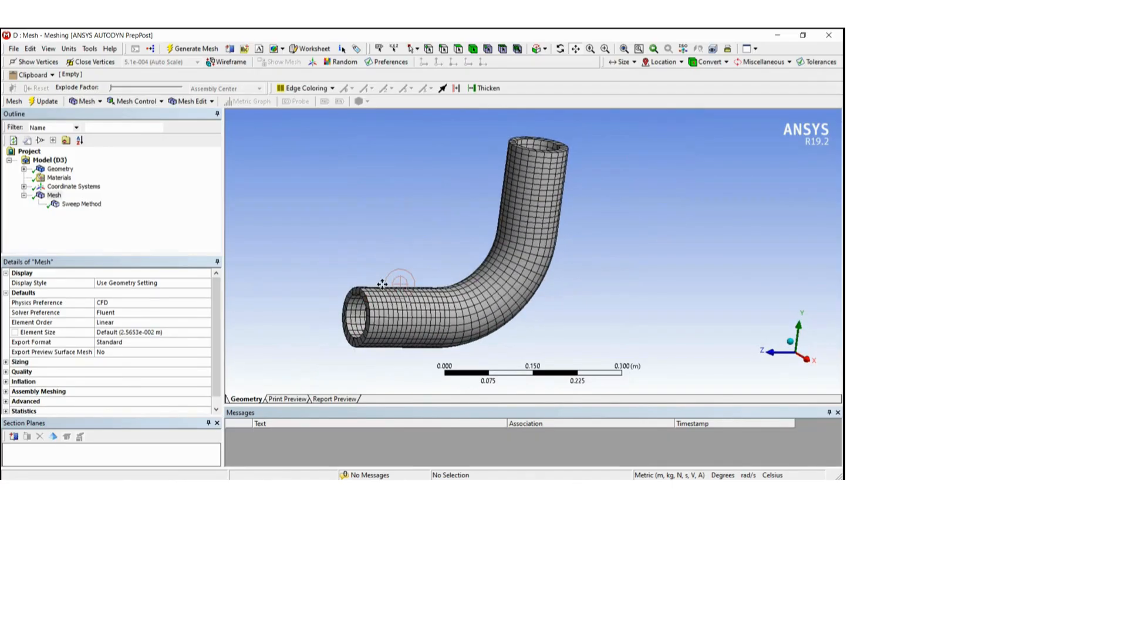
scroll(382, 284, "up", 3)
left_click_drag(502, 285, 621, 239)
middle_click_drag(459, 306, 507, 307)
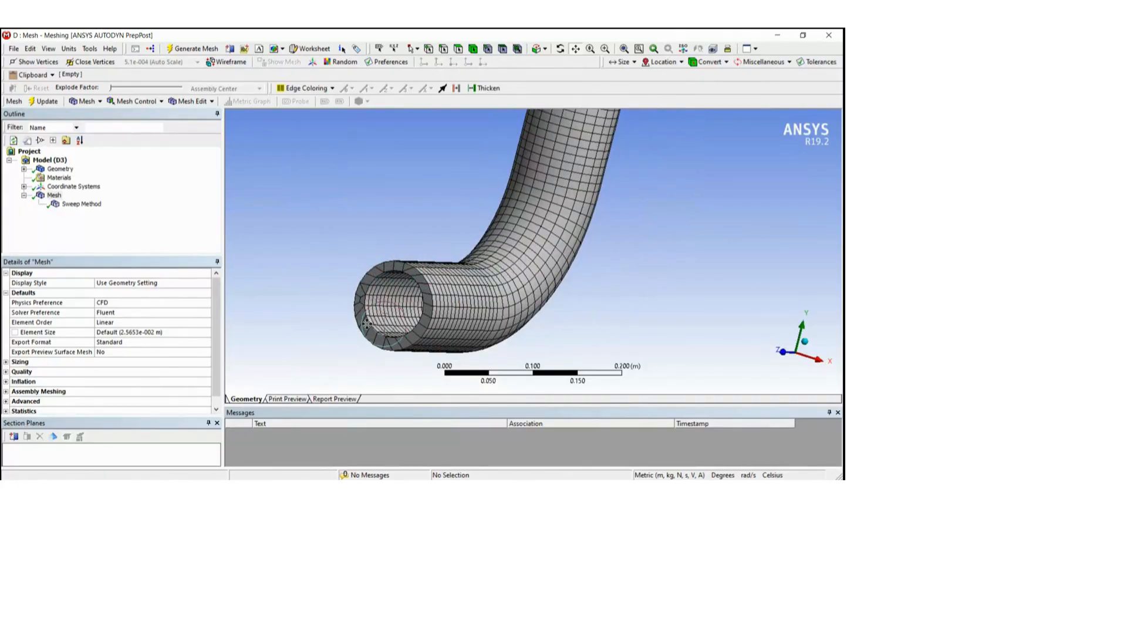
scroll(364, 311, "up", 1)
scroll(284, 300, "up", 1)
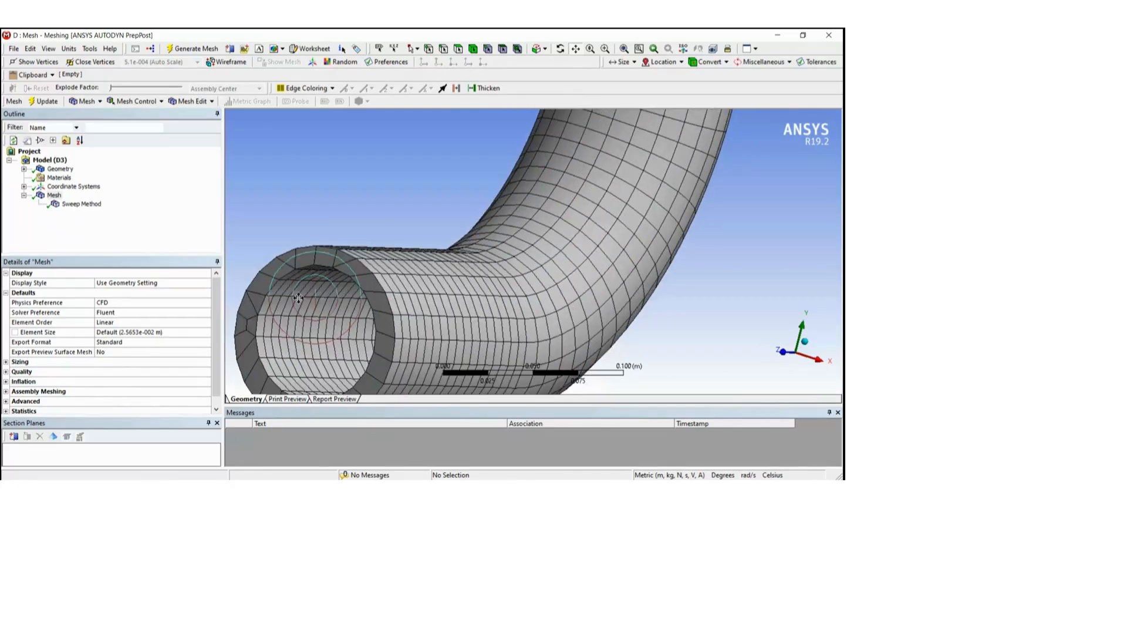
scroll(300, 316, "up", 1)
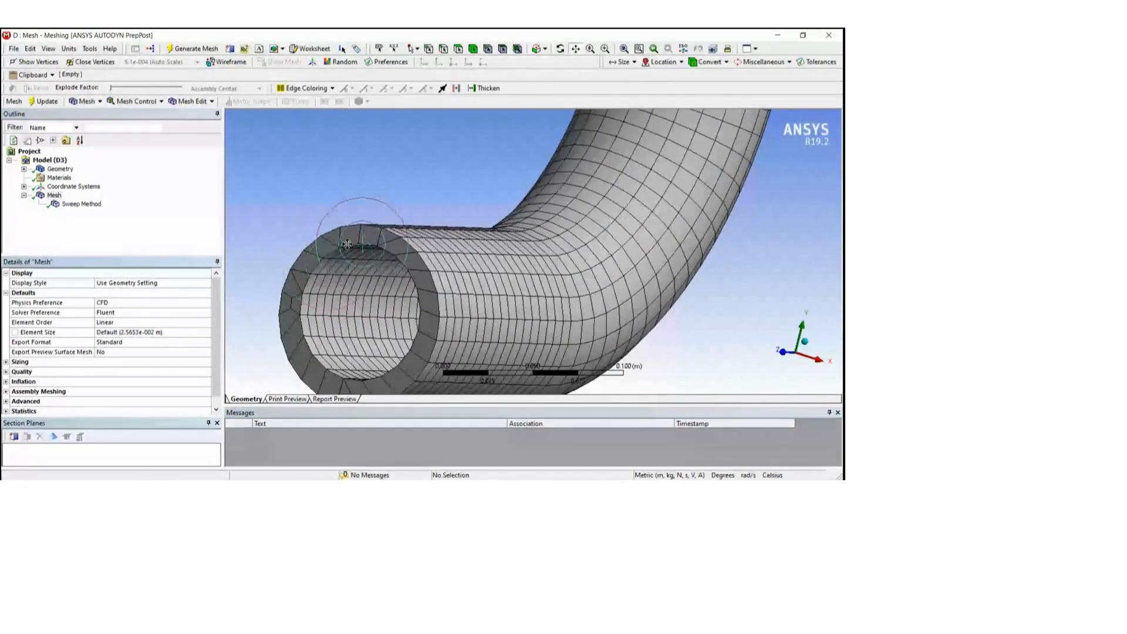
scroll(528, 270, "down", 2)
left_click_drag(547, 264, 450, 313)
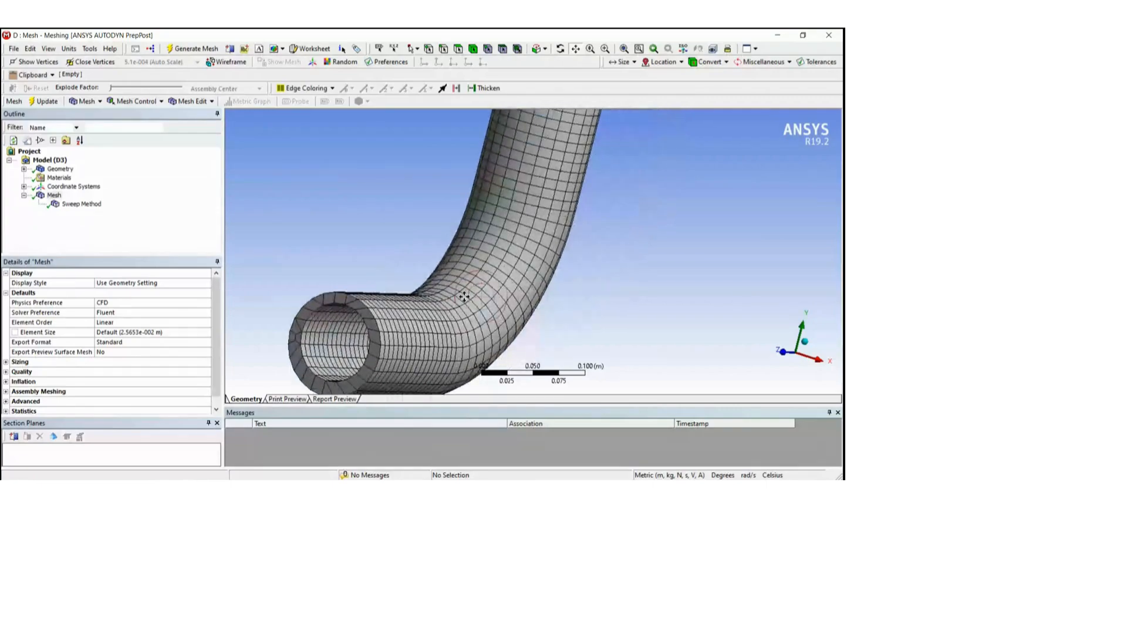
- Compare the swept mesh on the vertical leg's open end with the opposite pipe end from several angles
scroll(470, 293, "down", 4)
middle_click_drag(525, 205, 317, 284)
scroll(532, 242, "up", 3)
scroll(532, 242, "up", 2)
middle_click_drag(567, 243, 579, 206)
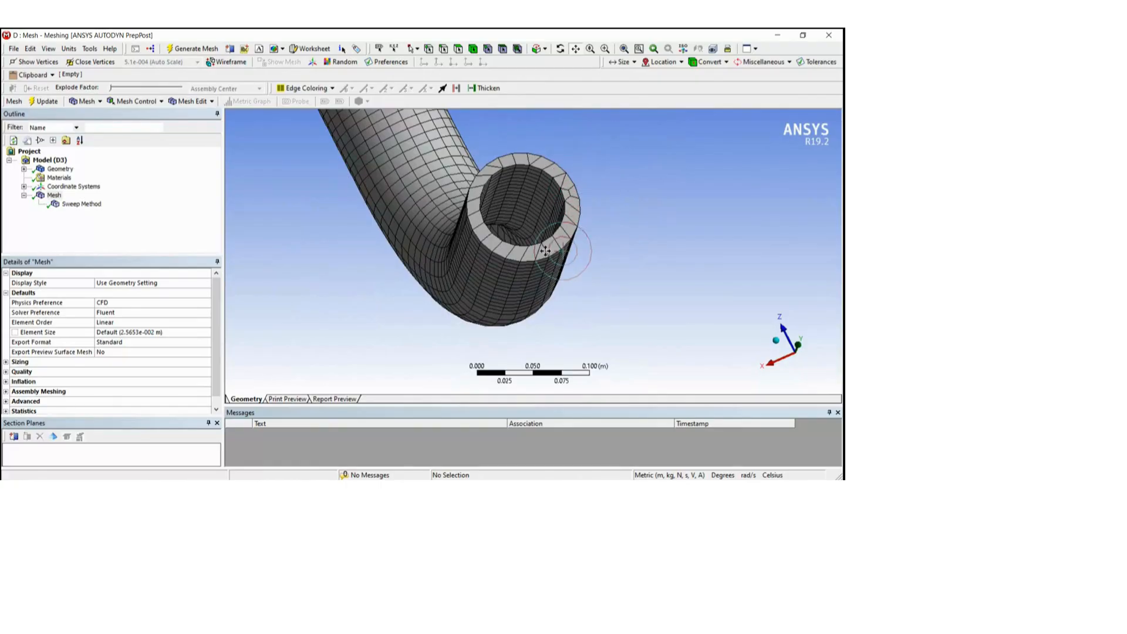
scroll(495, 293, "down", 5)
middle_click_drag(498, 291, 563, 307)
scroll(475, 188, "up", 8)
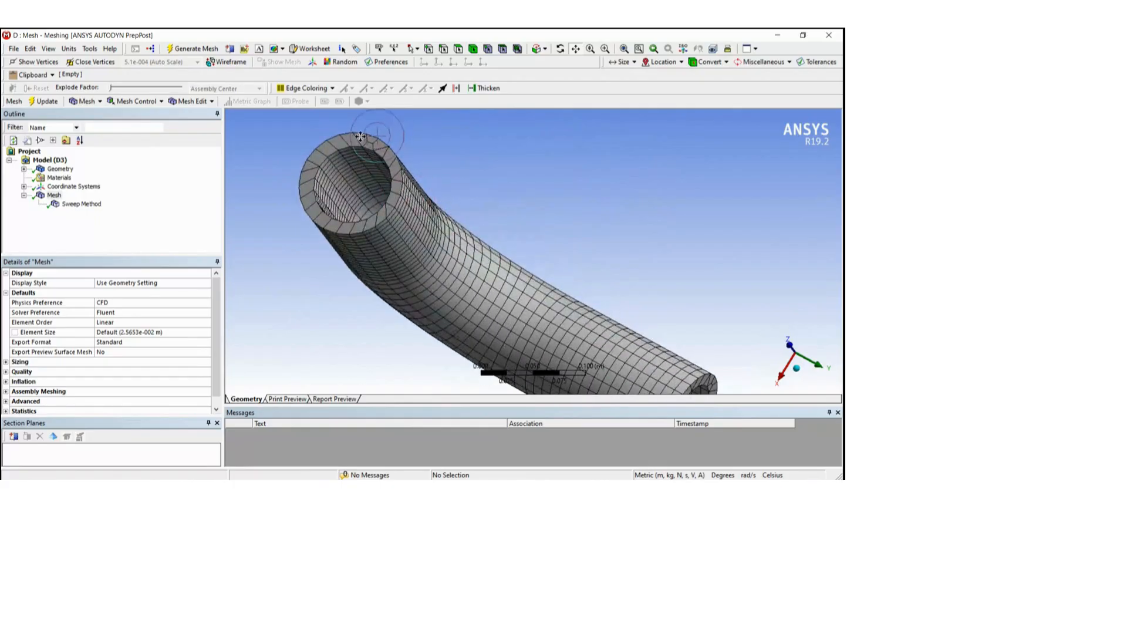
scroll(415, 198, "down", 3)
scroll(415, 198, "down", 1)
mouse_move(460, 221)
middle_mouse_down()
mouse_move(496, 226)
mouse_move(482, 175)
mouse_move(495, 221)
middle_mouse_up()
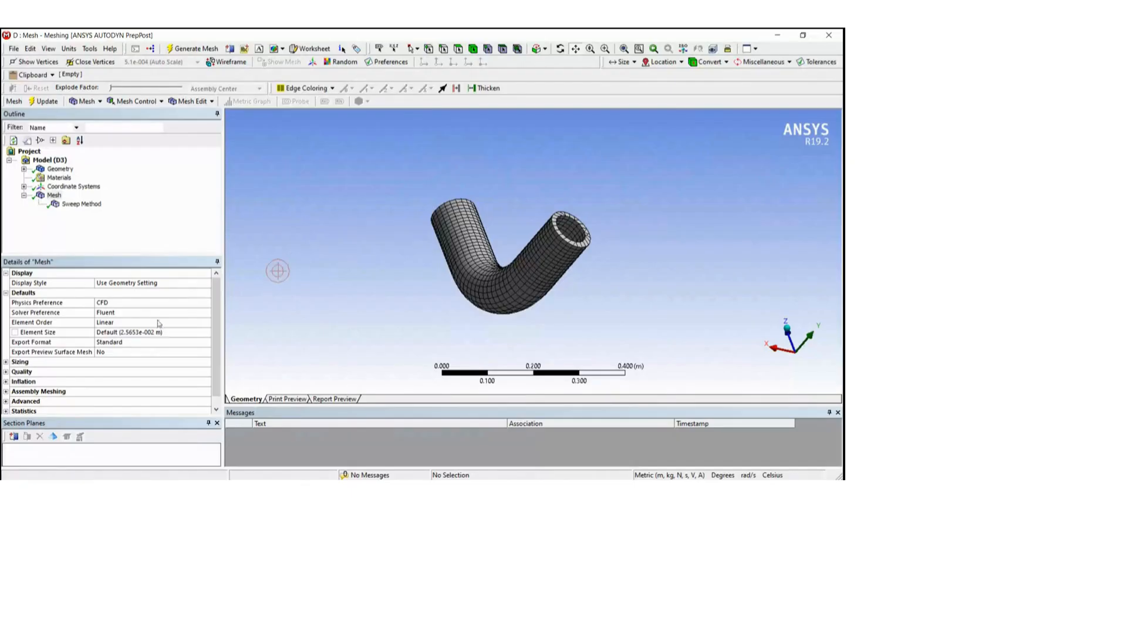
- Set the global mesh element size to 2e-2 m and regenerate the pipe mesh
middle_click_drag(447, 290, 638, 253)
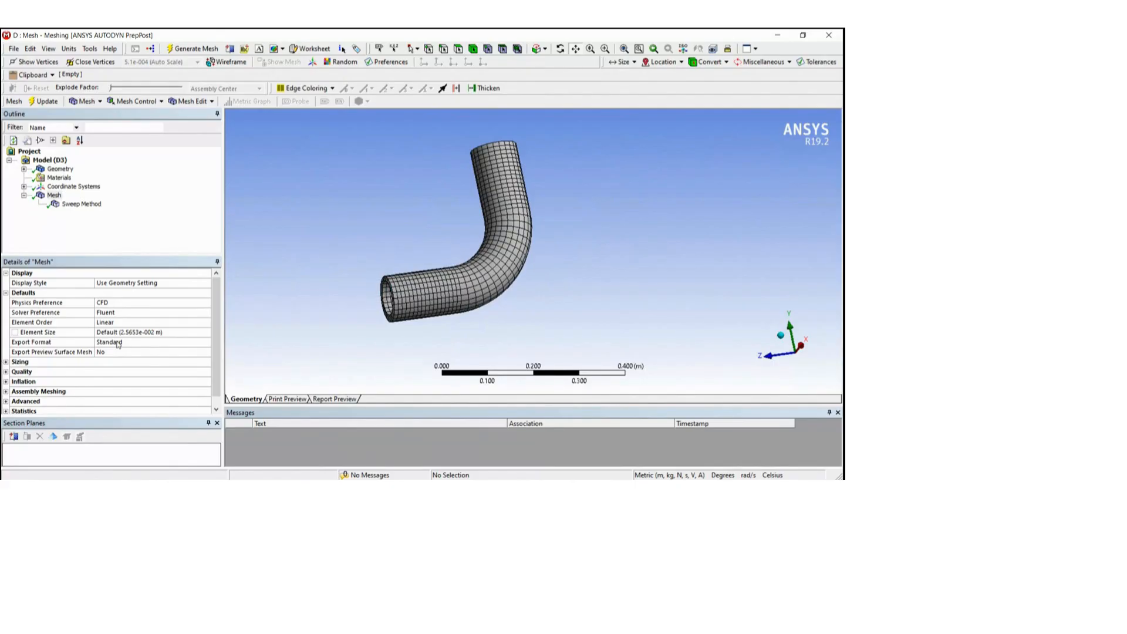
left_click(134, 335)
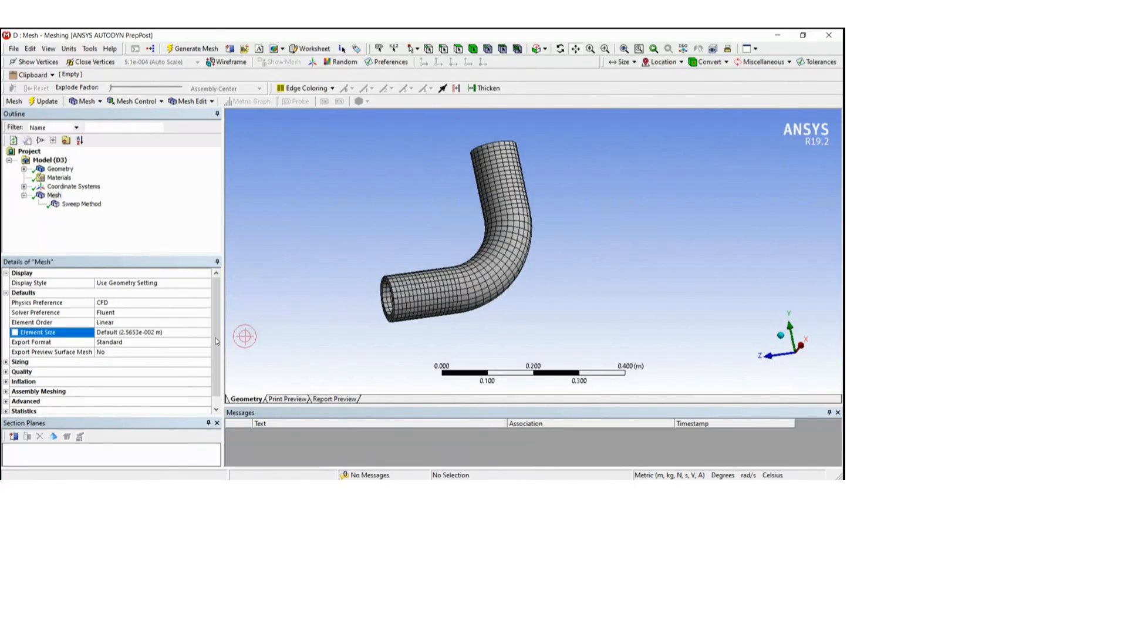
type("2")
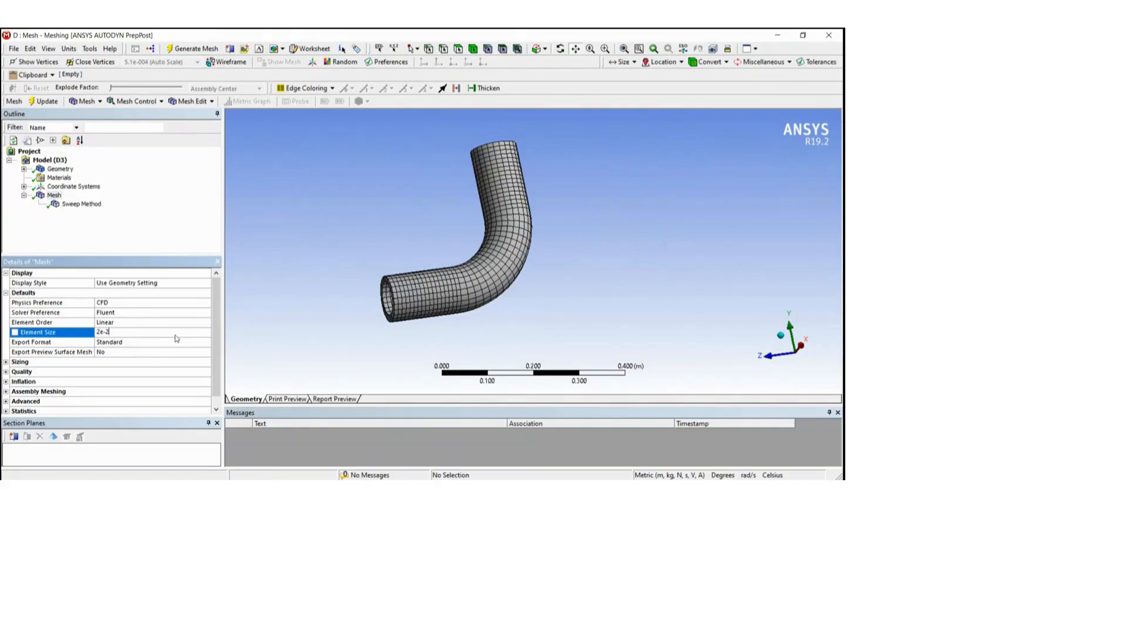
type(".e-002")
key("Return")
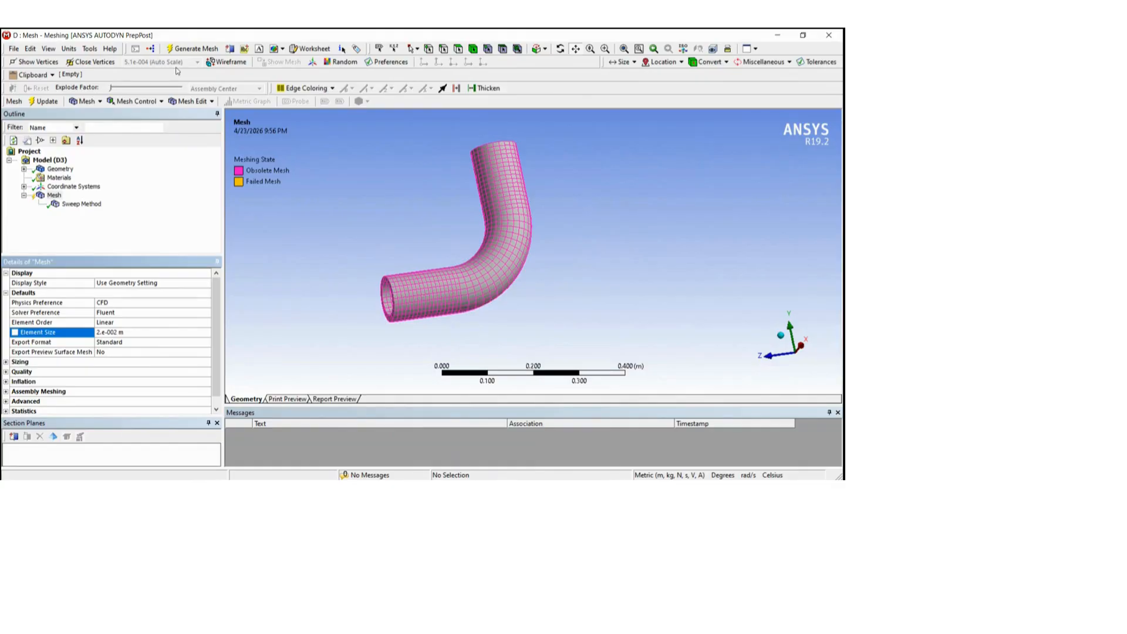
left_click(191, 48)
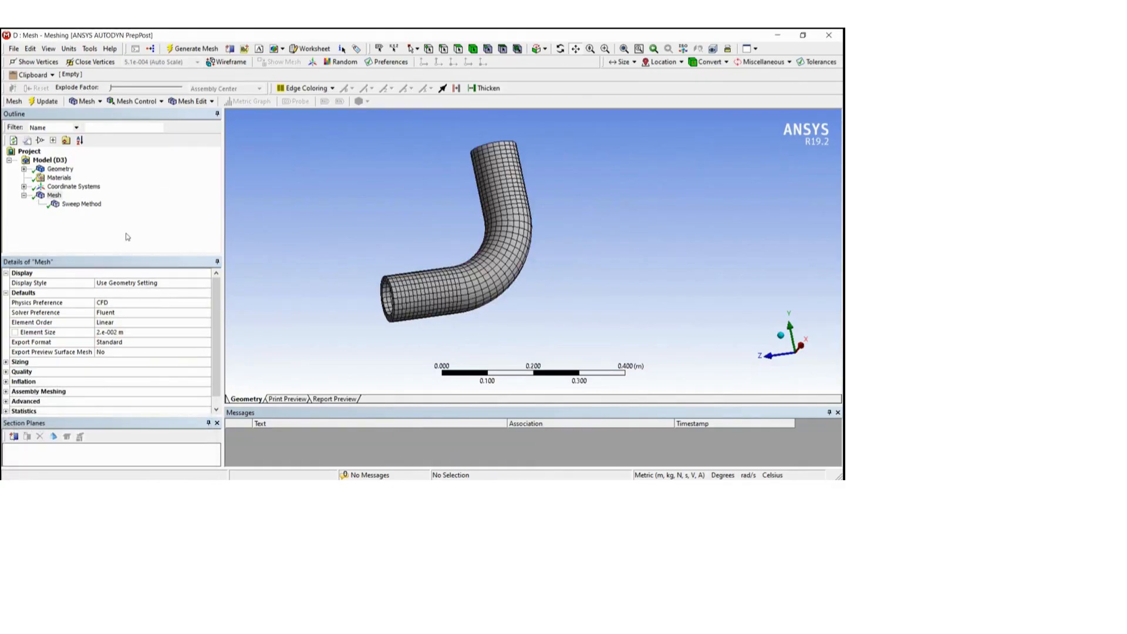
- Set the mesh quality metric to Skewness and enlarge the metrics chart so its axes and bars are readable
left_click_drag(212, 334, 212, 344)
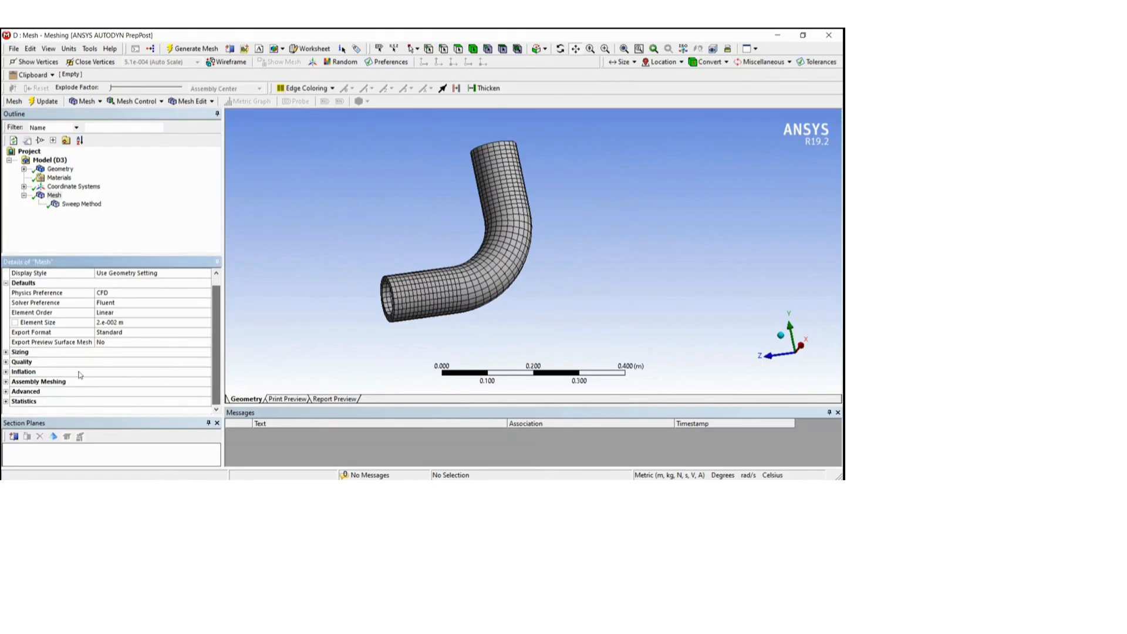
left_click(6, 363)
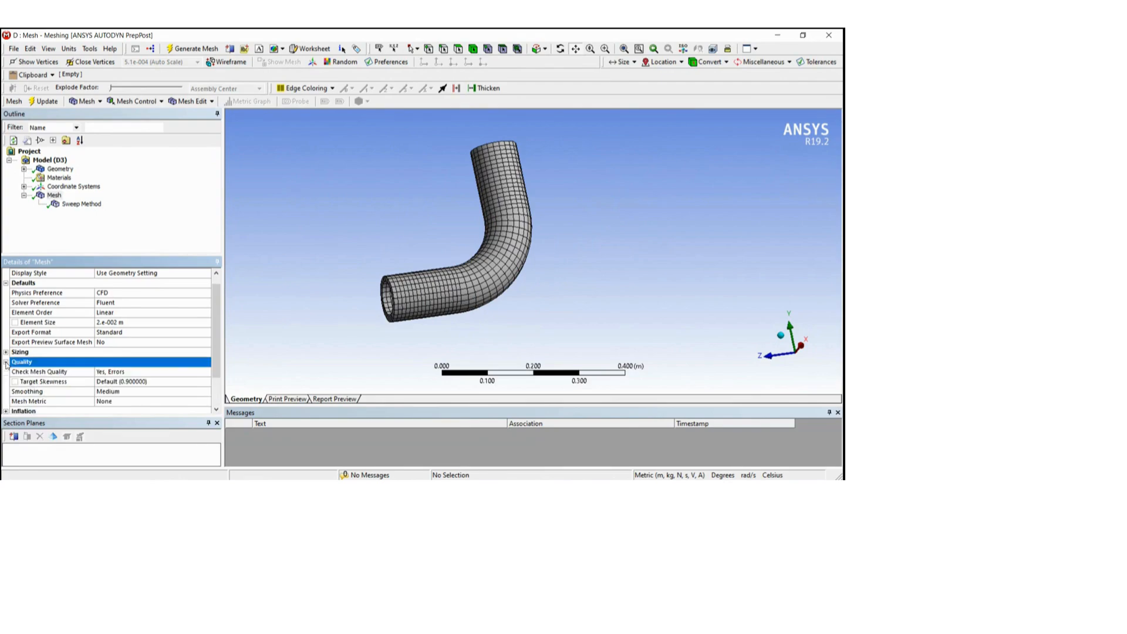
left_click(159, 382)
left_click_drag(220, 371, 219, 383)
left_click(124, 382)
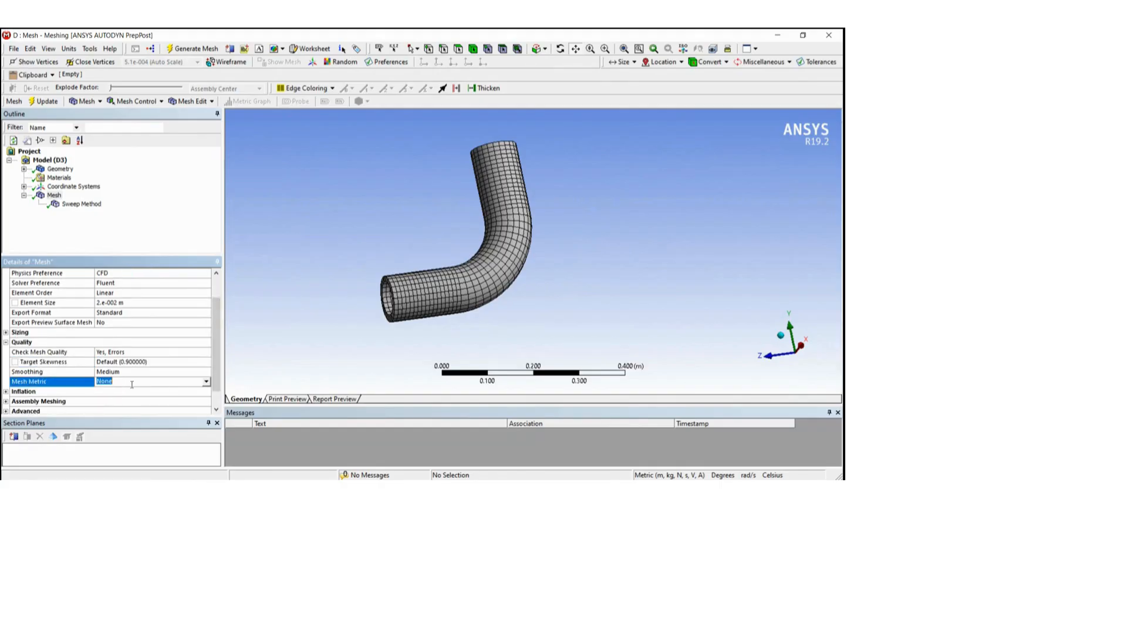
left_click(206, 382)
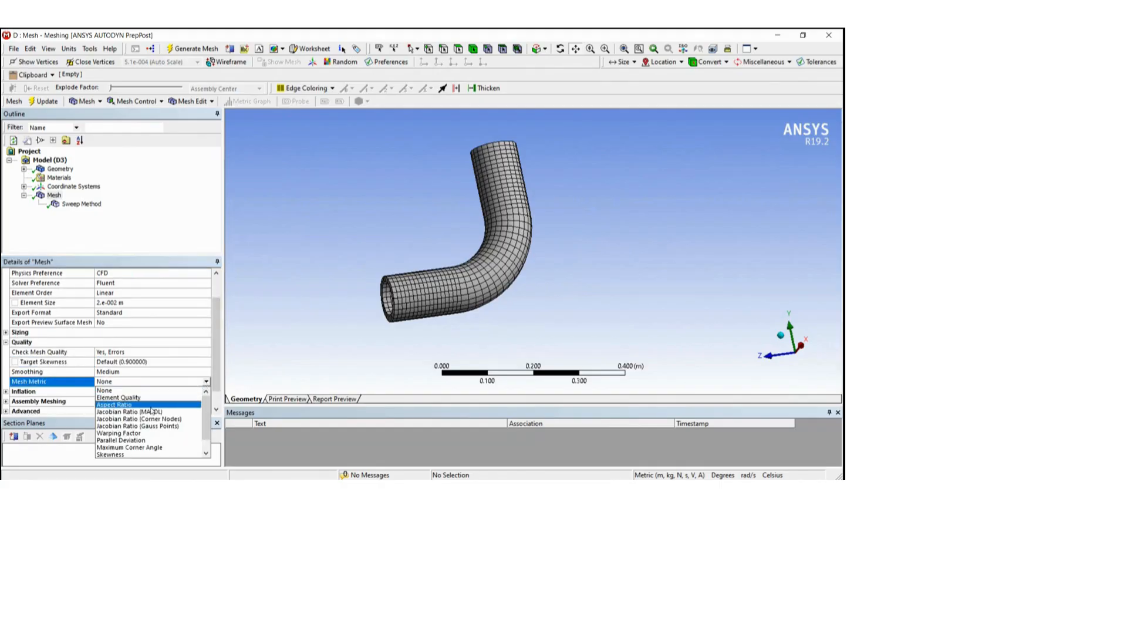
left_click(122, 453)
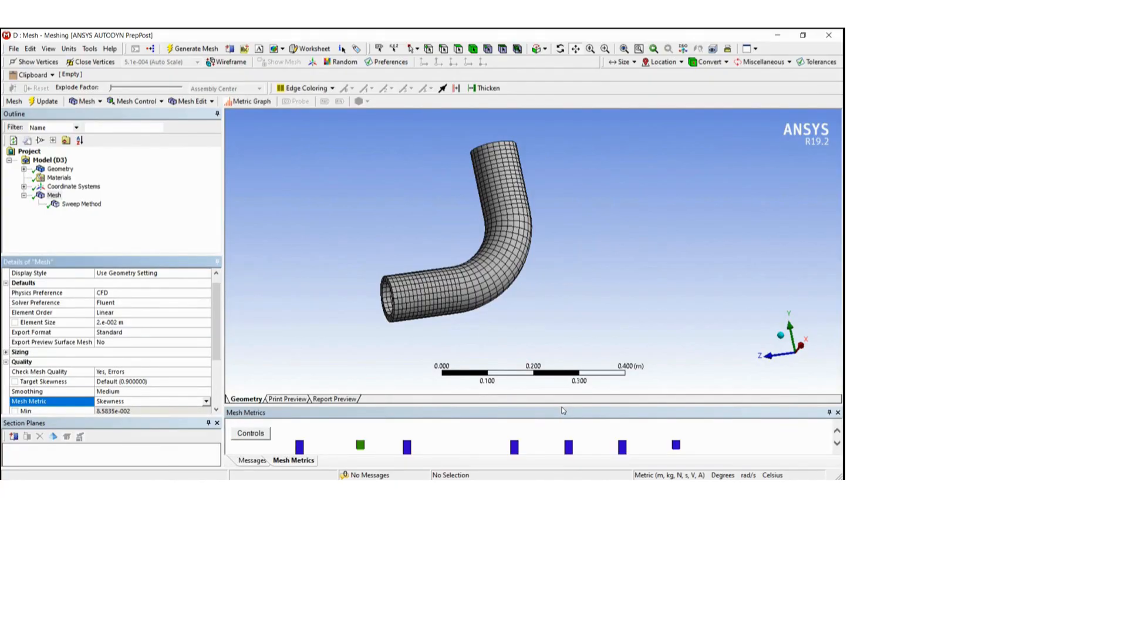
left_click_drag(562, 406, 562, 359)
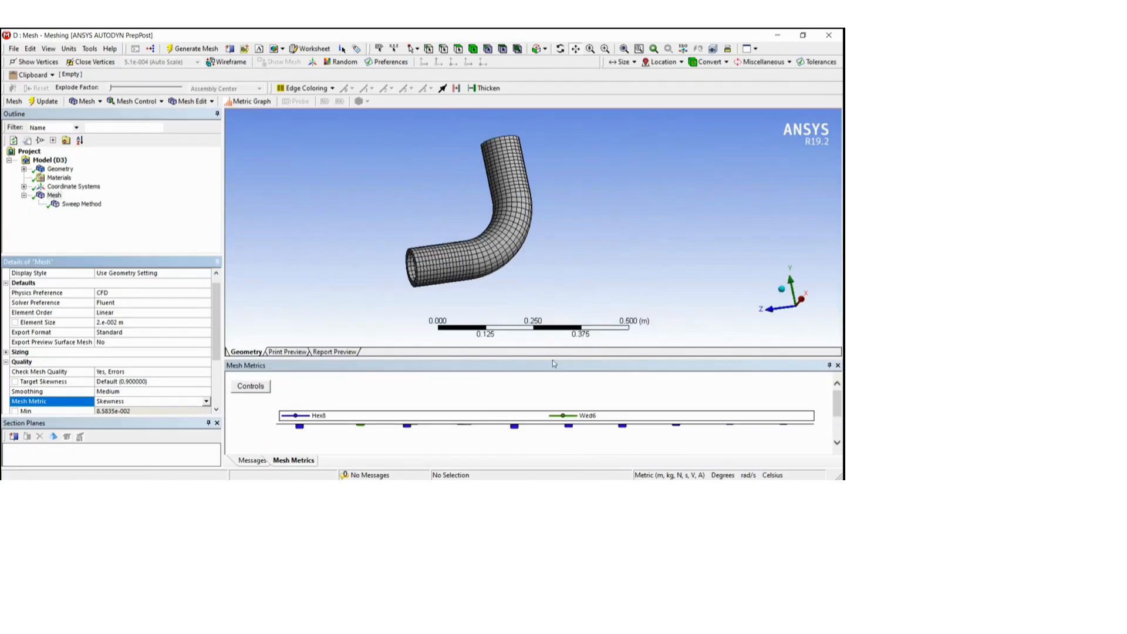
left_click_drag(550, 334, 549, 333)
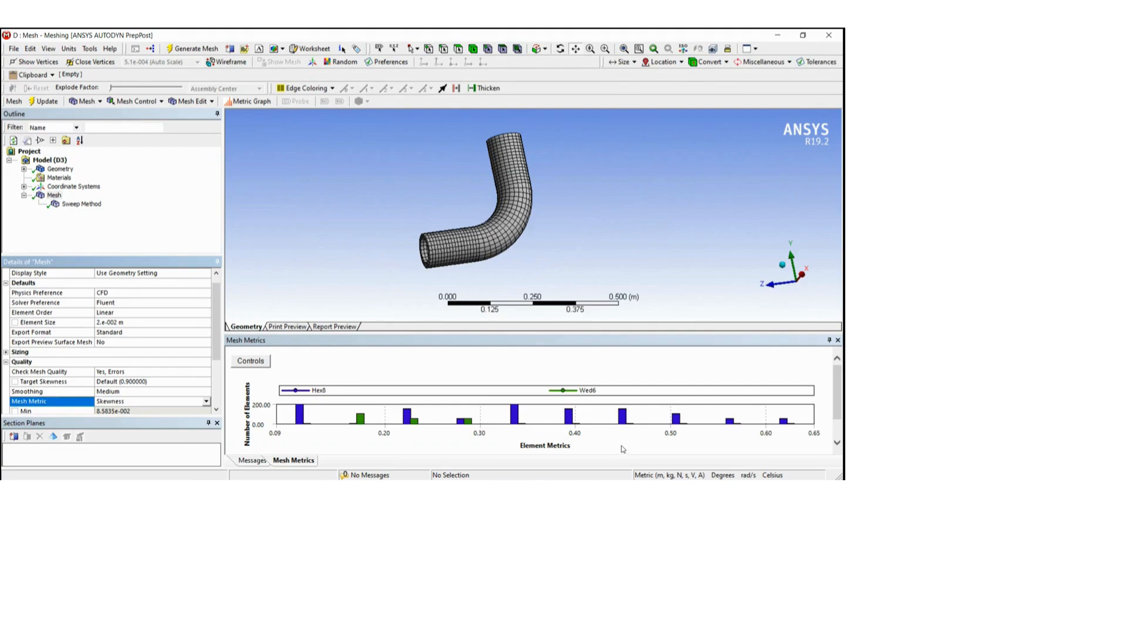
- Inspect the element layout on the horizontal leg's annular end face and around the bend
middle_click_drag(463, 235, 478, 247)
scroll(461, 218, "down", 2)
scroll(461, 218, "up", 5)
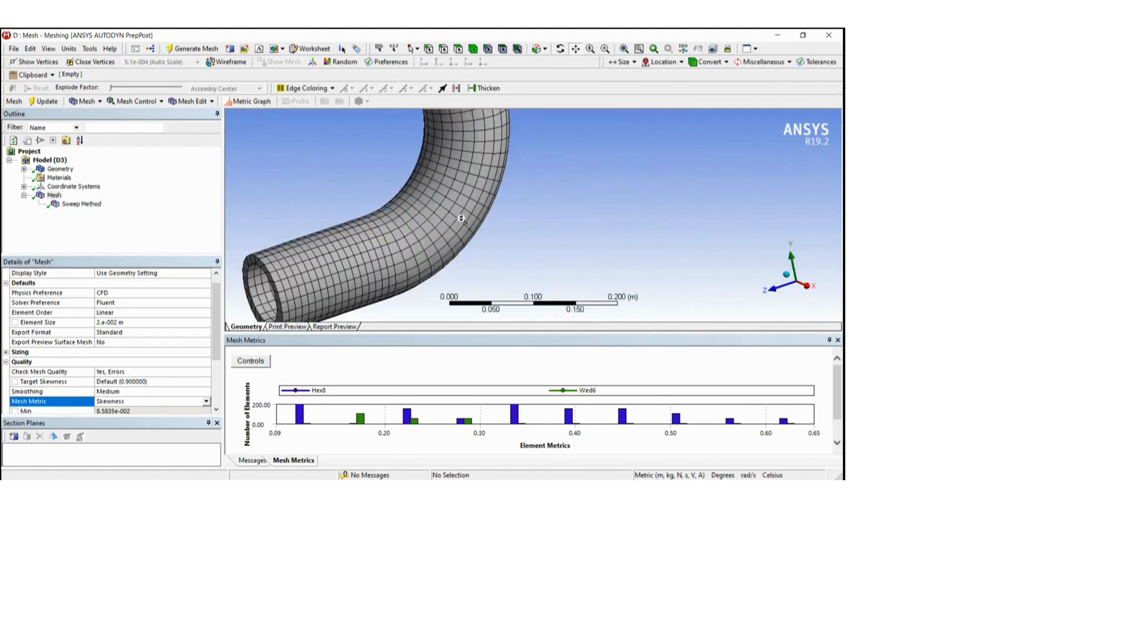
middle_click_drag(410, 229, 437, 228)
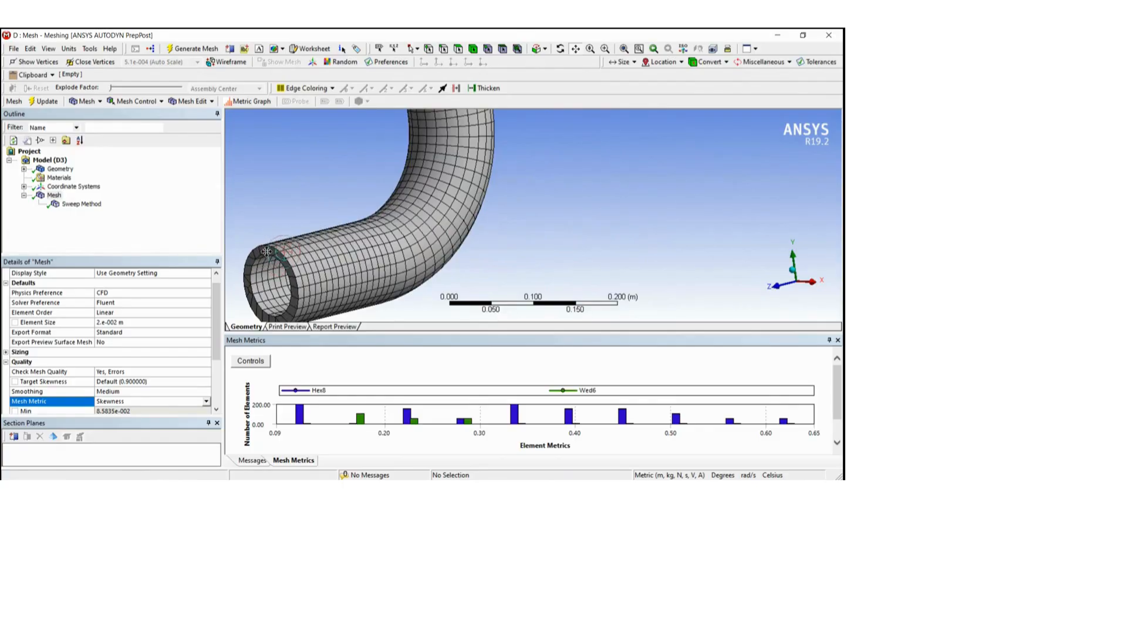
scroll(476, 252, "down", 2)
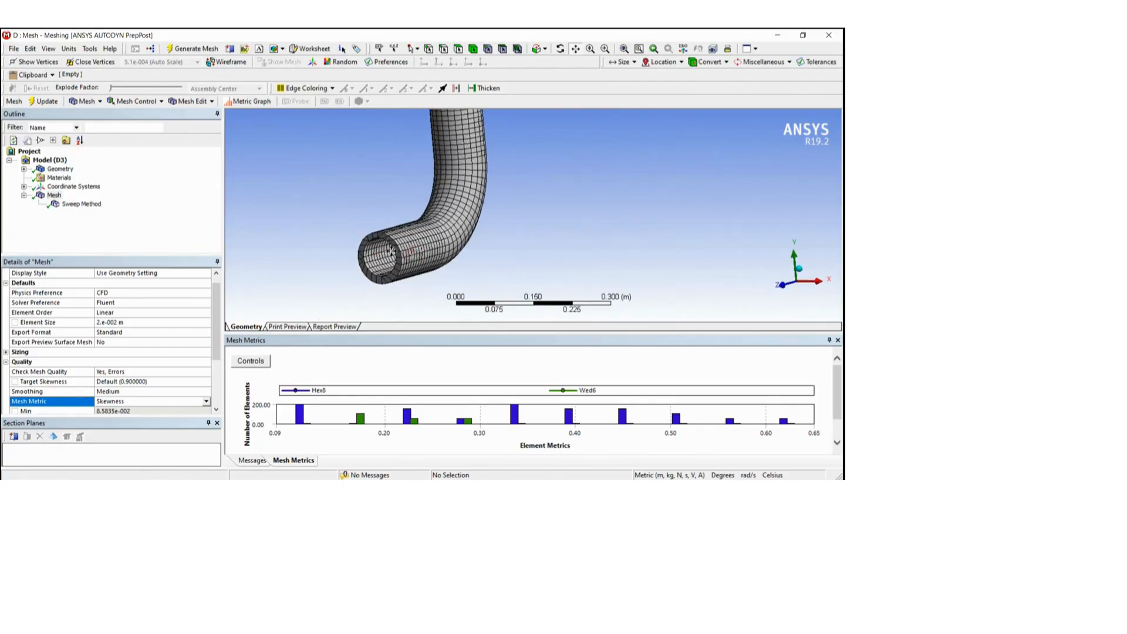
scroll(289, 262, "up", 2)
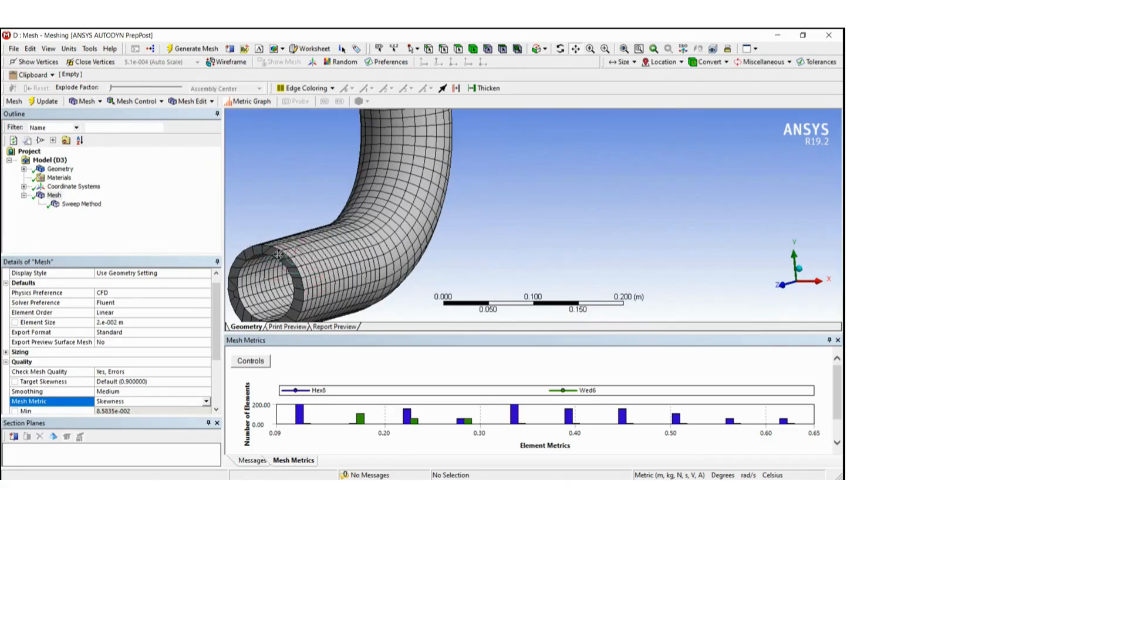
scroll(279, 258, "down", 2)
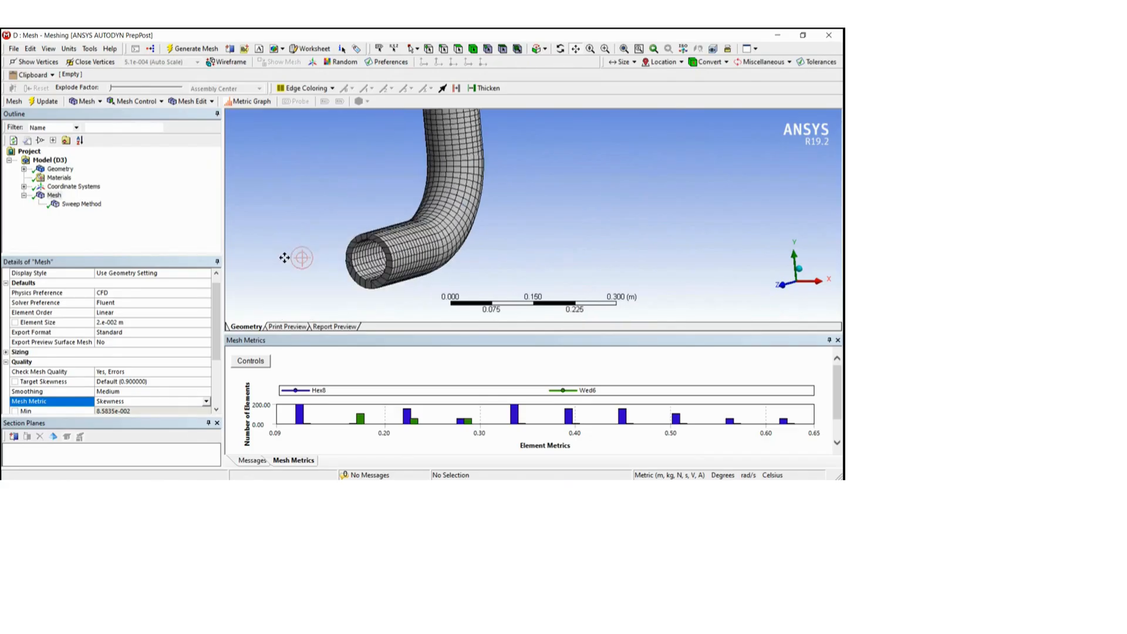
- Add a Face Meshing control to the mesh and scope it to the horizontal leg's annular end face
right_click(64, 197)
mouse_move(139, 201)
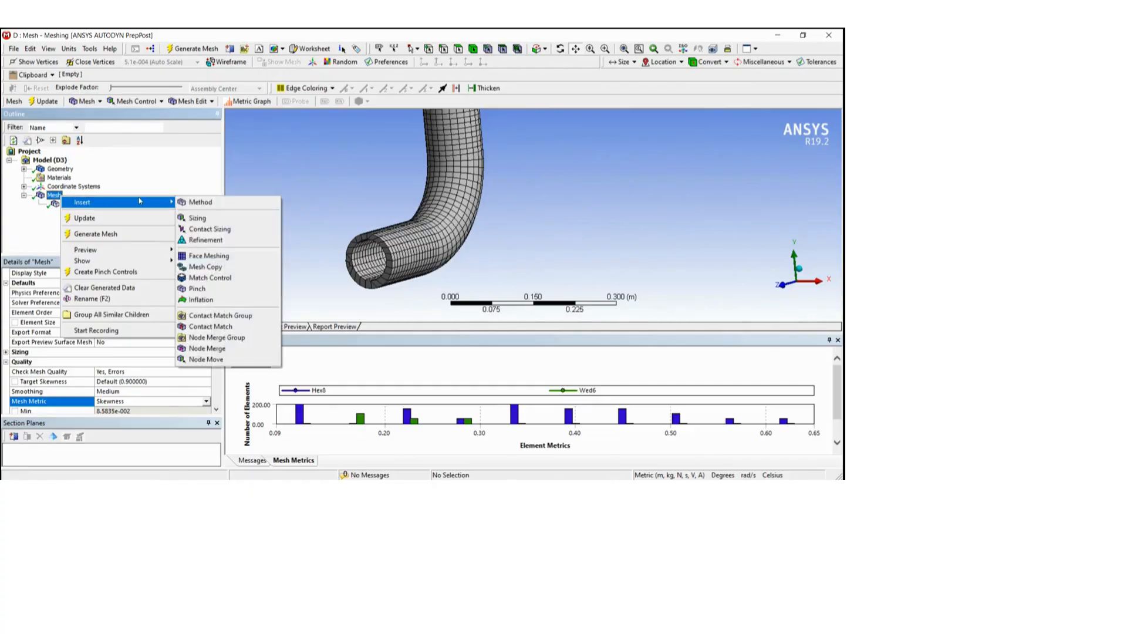
left_click(221, 262)
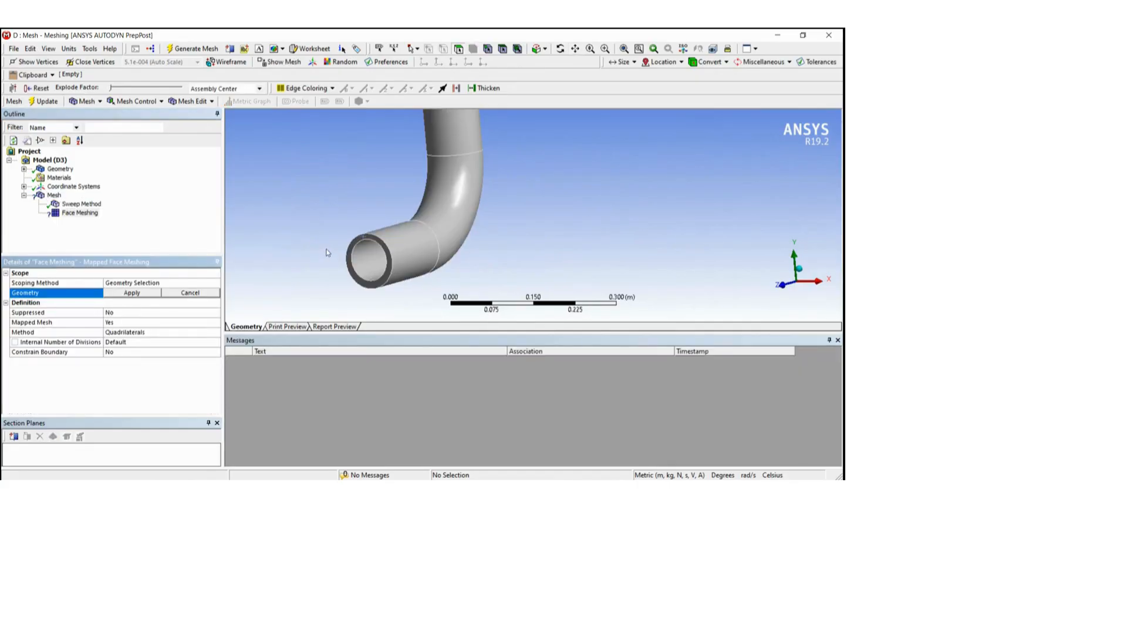
scroll(327, 253, "down", 3)
scroll(474, 219, "up", 2)
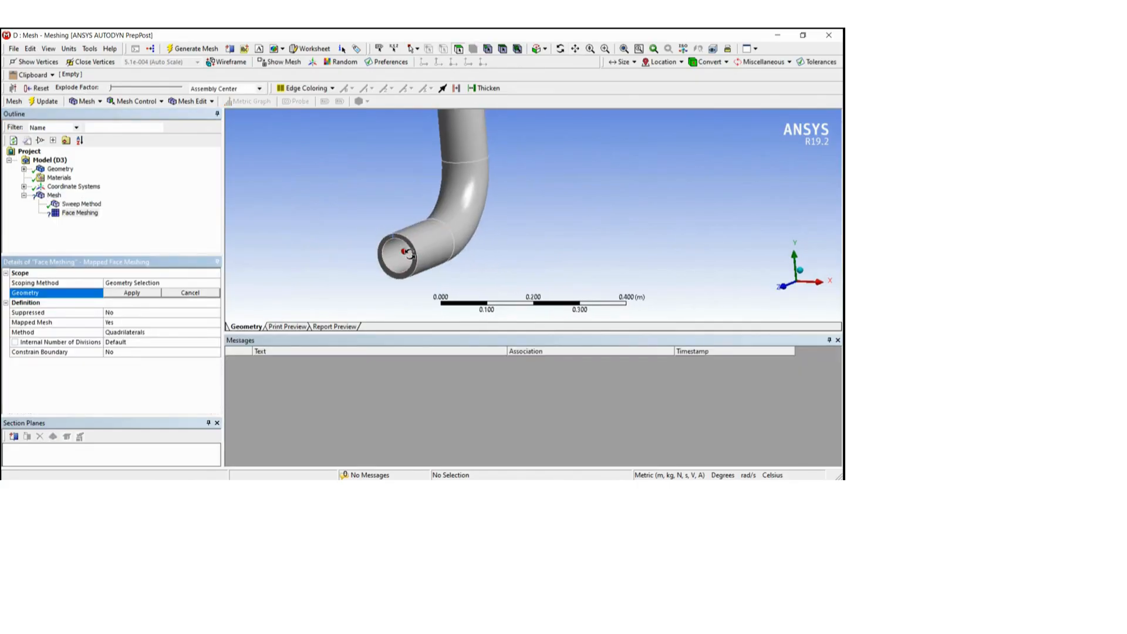
scroll(399, 252, "up", 2)
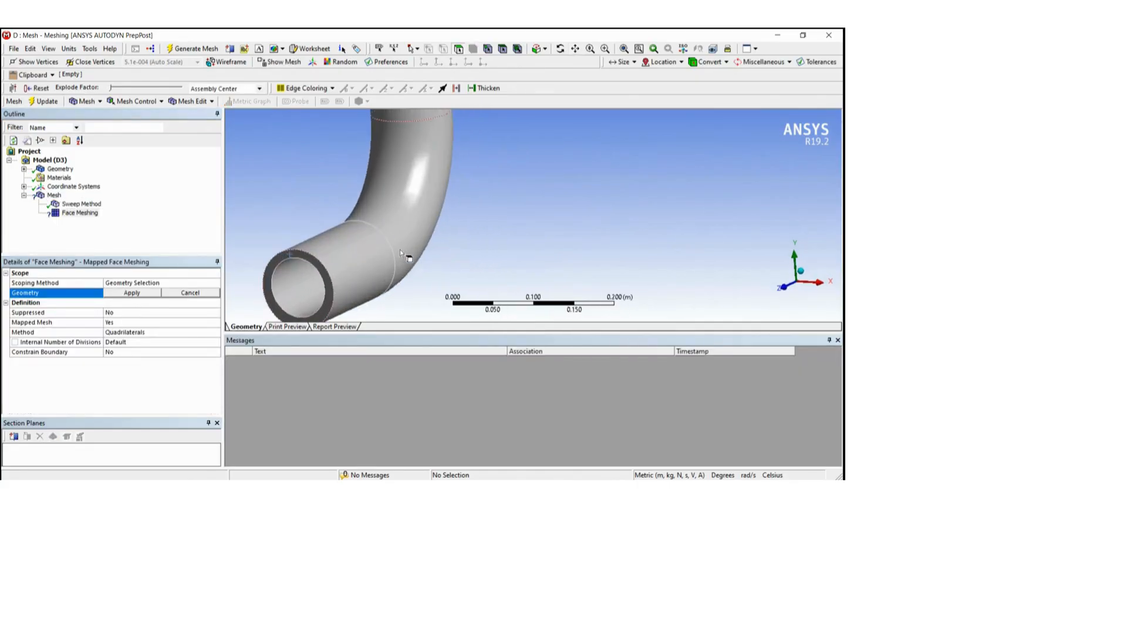
left_click(301, 256)
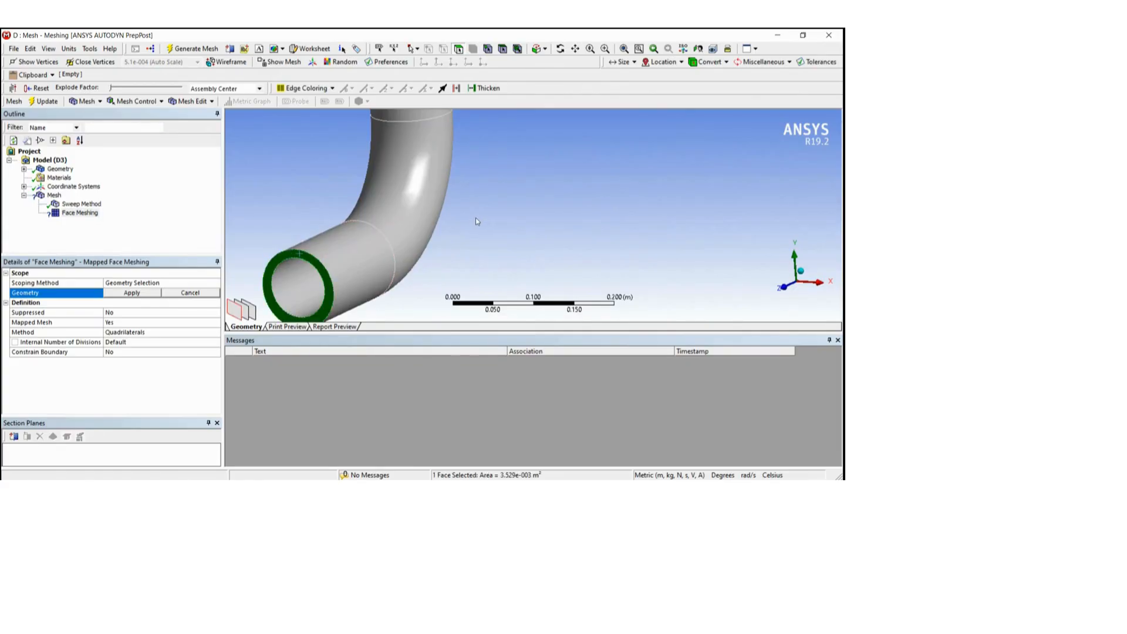
left_click(130, 293)
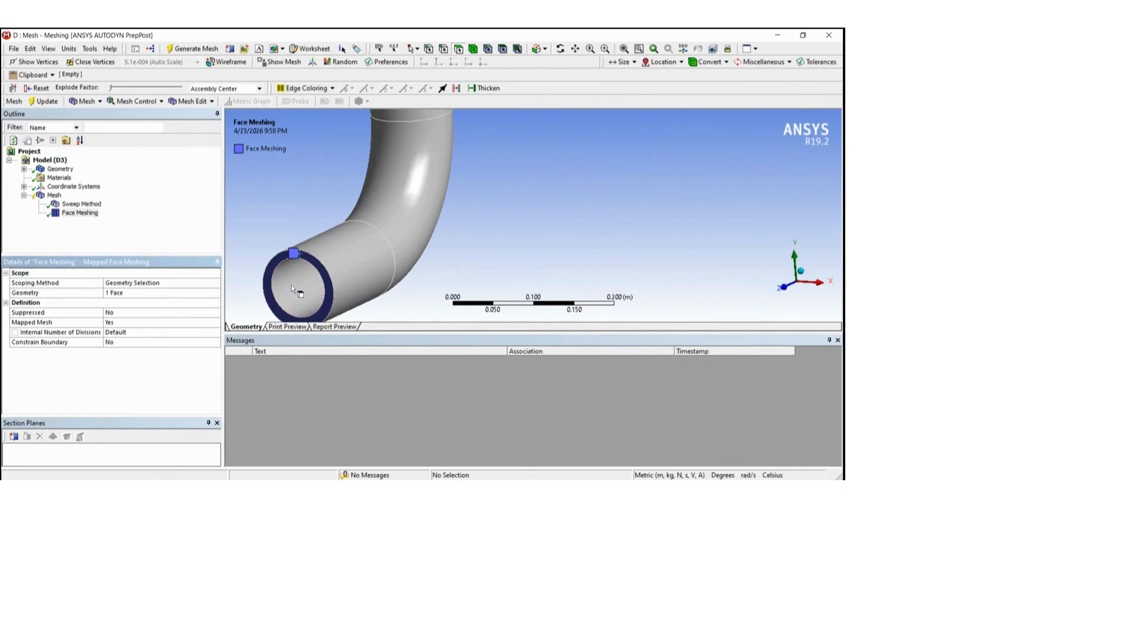
- Set the face meshing's internal number of divisions to 10, regenerate the mesh and display it with its skewness chart
scroll(334, 258, "down", 2)
scroll(415, 266, "down", 3)
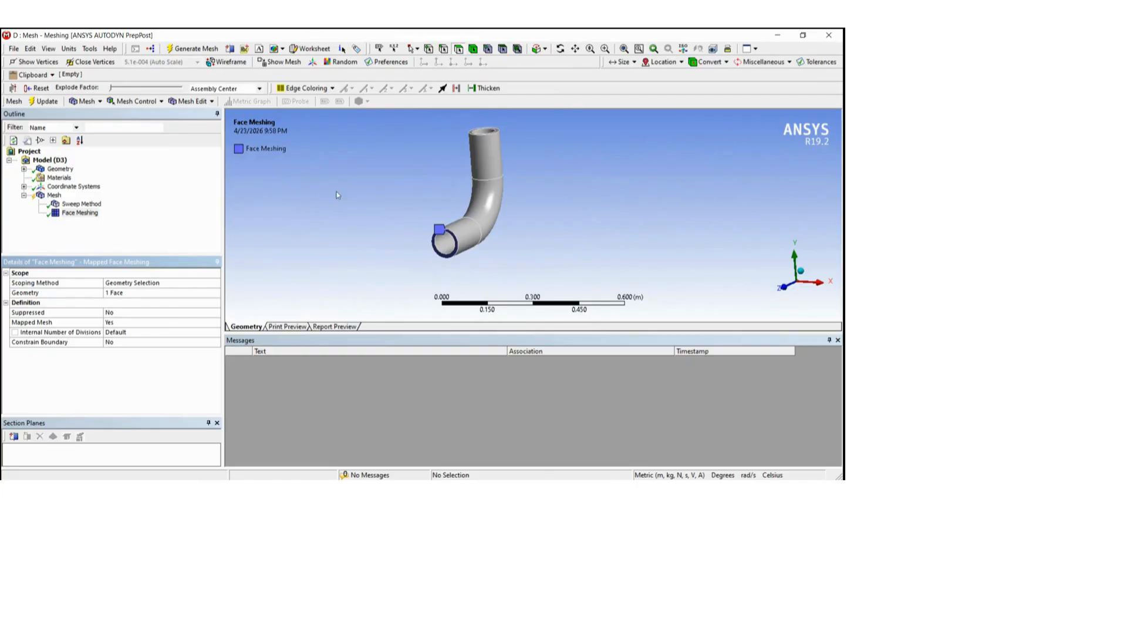
left_click(142, 336)
scroll(392, 277, "up", 3)
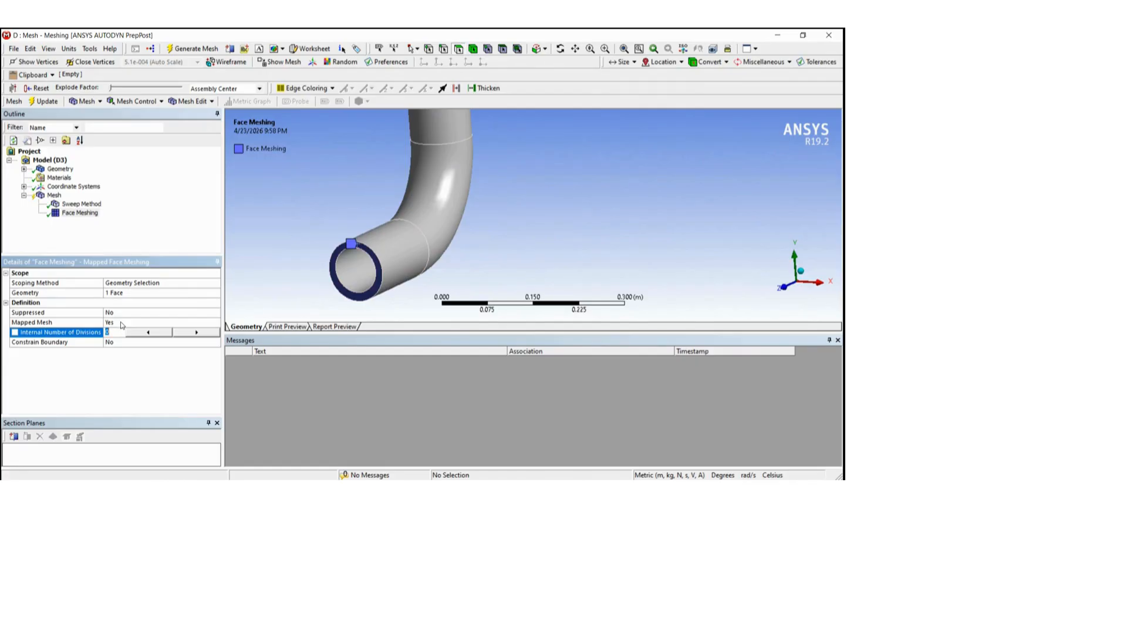
key("Return")
left_click(187, 51)
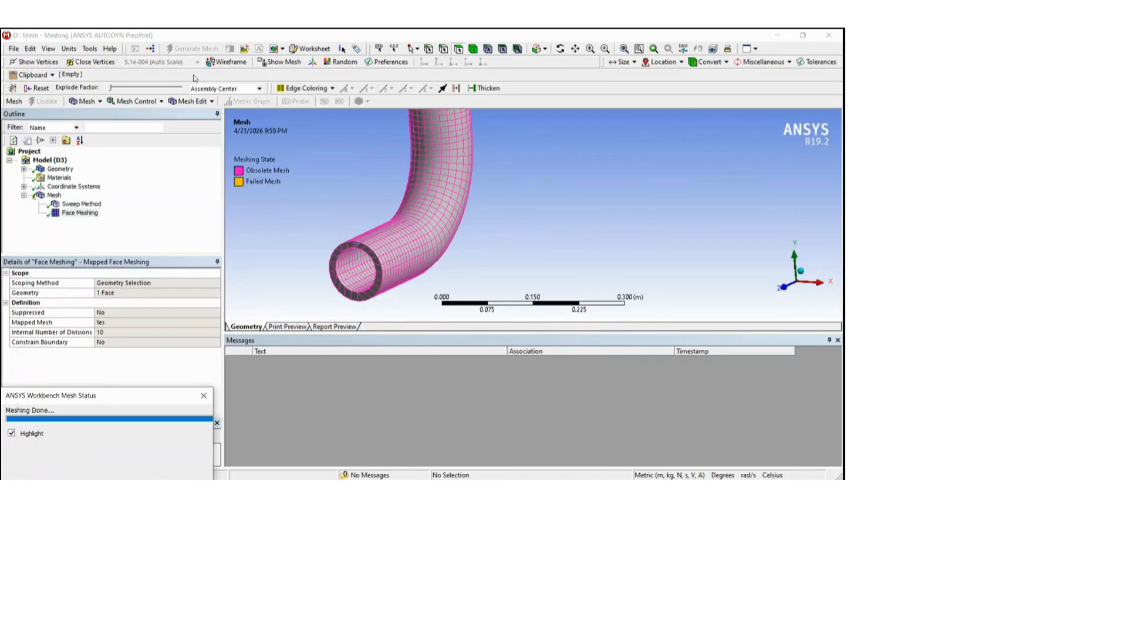
left_click(54, 196)
scroll(405, 261, "up", 3)
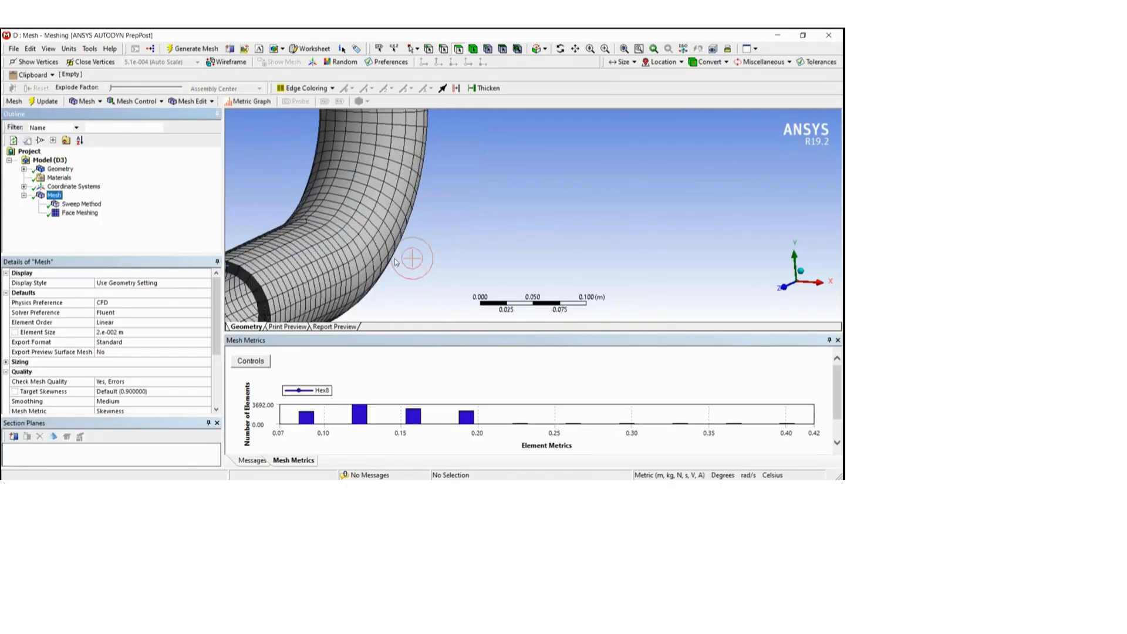
- Examine the element layers through the wall thickness on the horizontal leg's annular end face
scroll(528, 214, "down", 5)
middle_click_drag(441, 235, 417, 249)
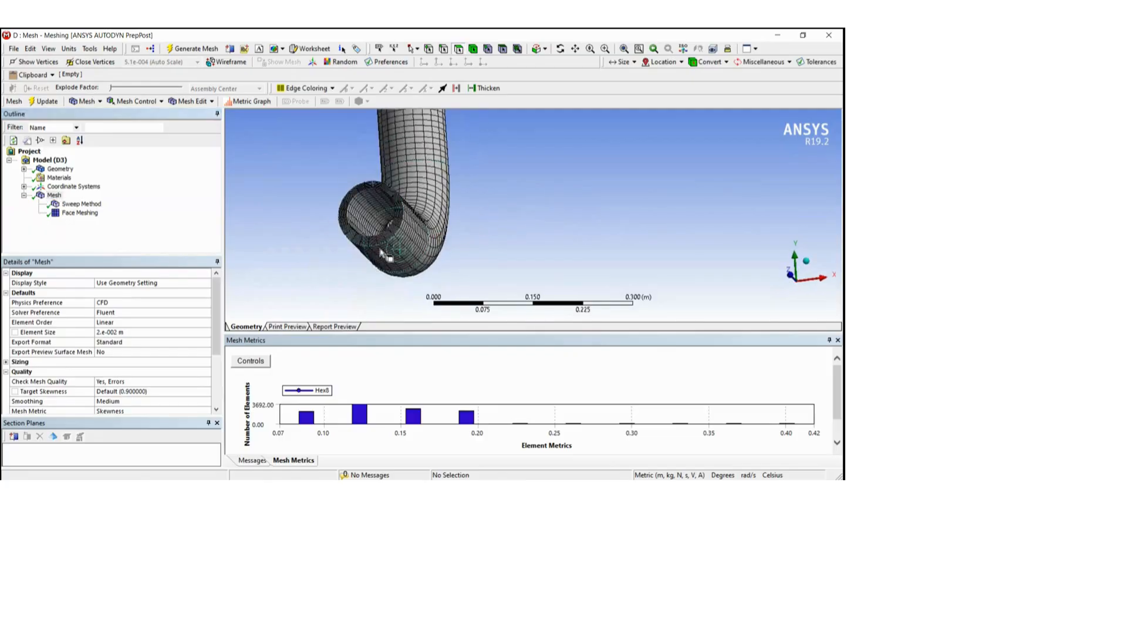
scroll(377, 235, "up", 5)
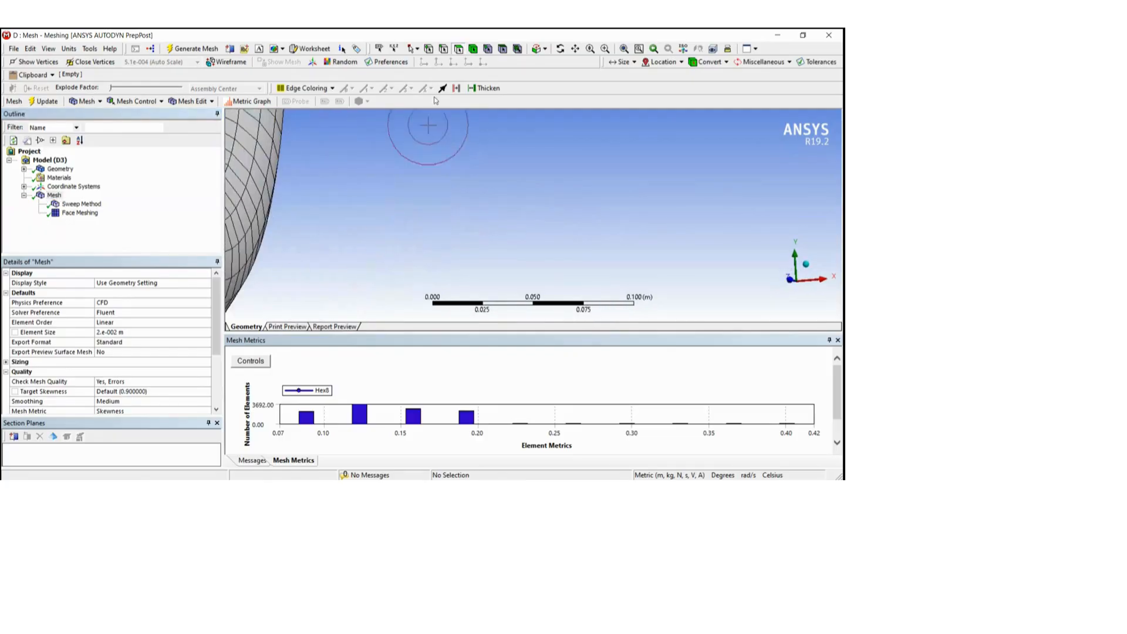
left_click(575, 48)
left_click_drag(326, 263, 594, 230)
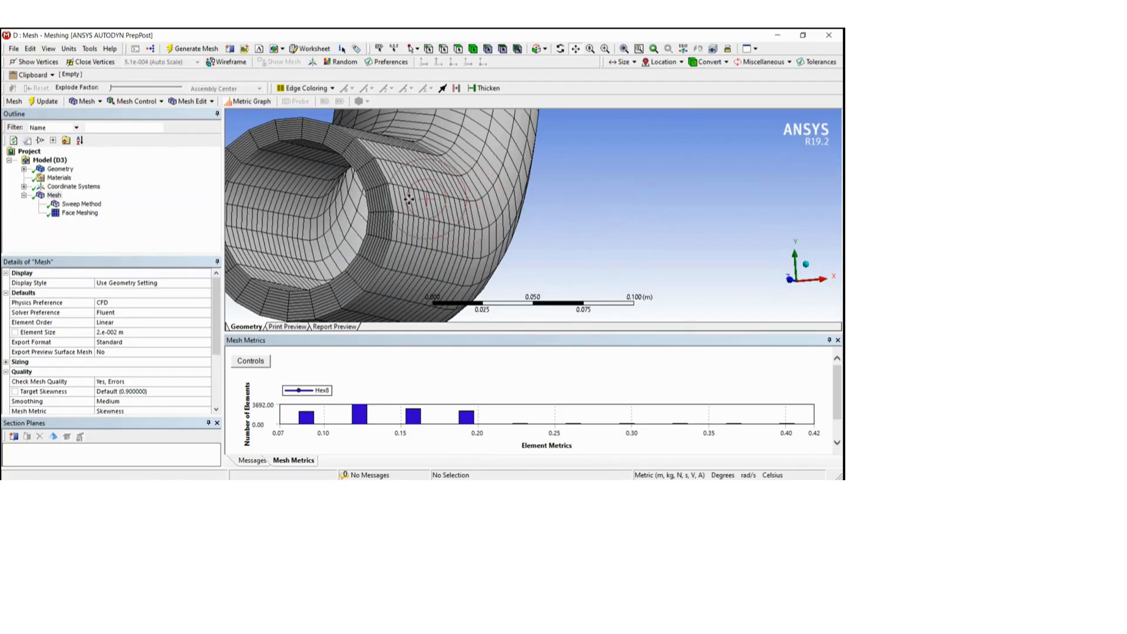
scroll(421, 202, "down", 3)
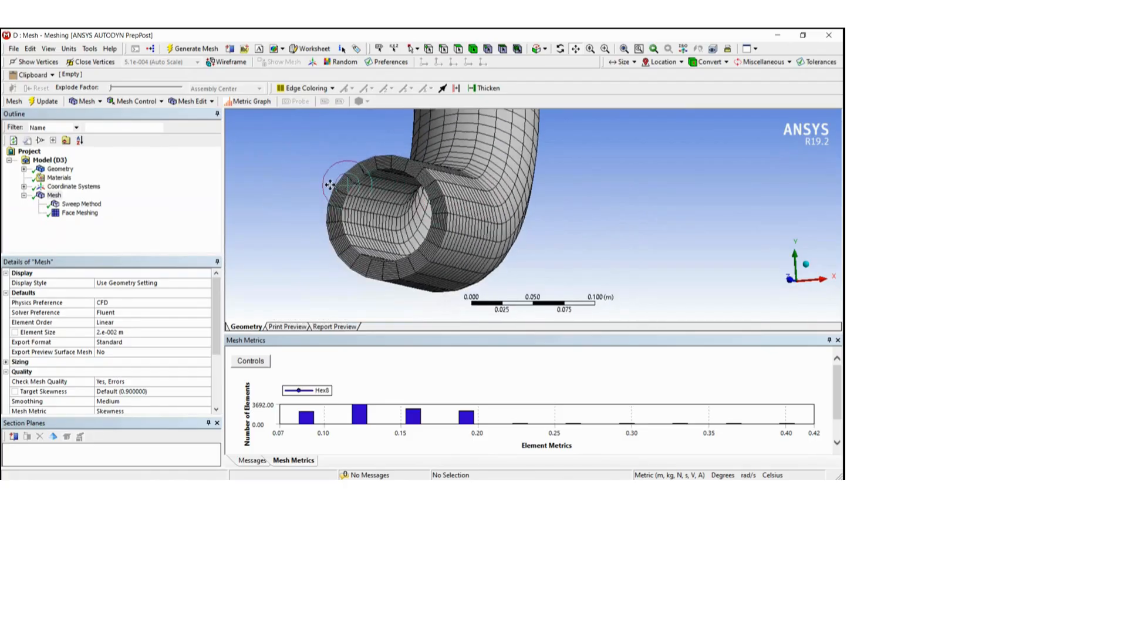
scroll(376, 188, "up", 3)
- Select a single mesh element on the outer rim of the horizontal leg's end face and examine it up close
left_click(518, 48)
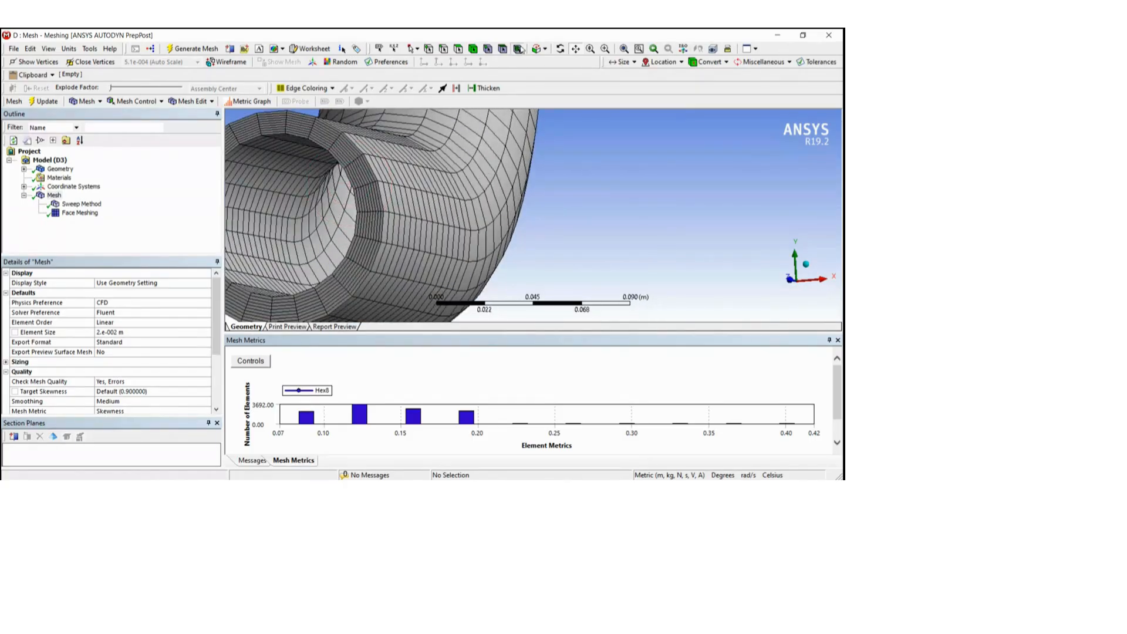
left_click(373, 171)
scroll(373, 171, "up", 3)
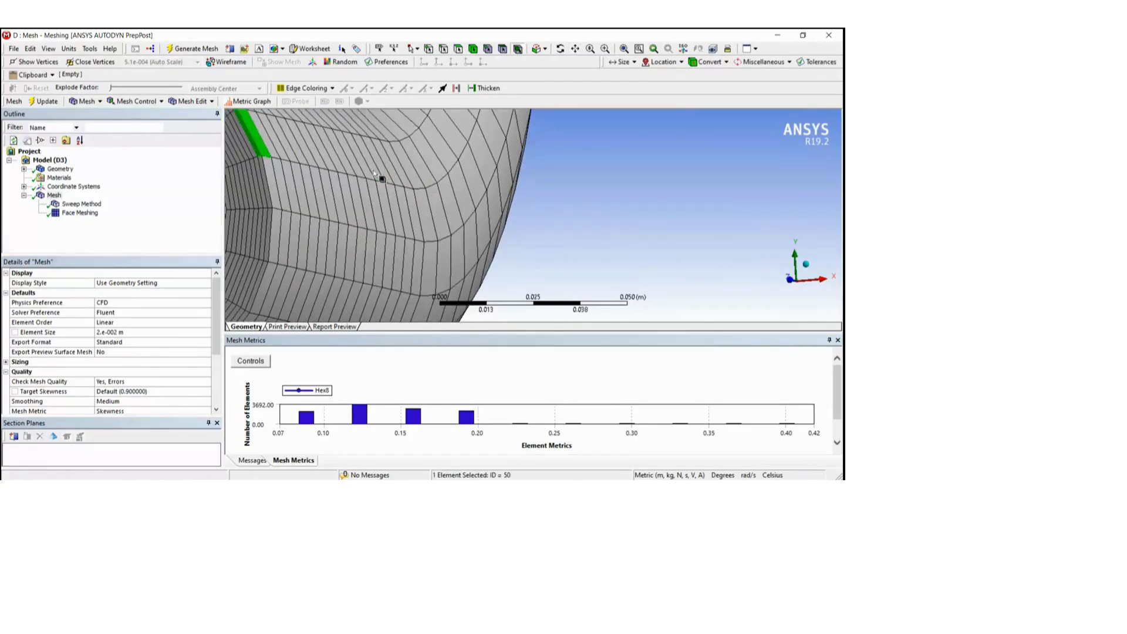
middle_click_drag(590, 177, 381, 196)
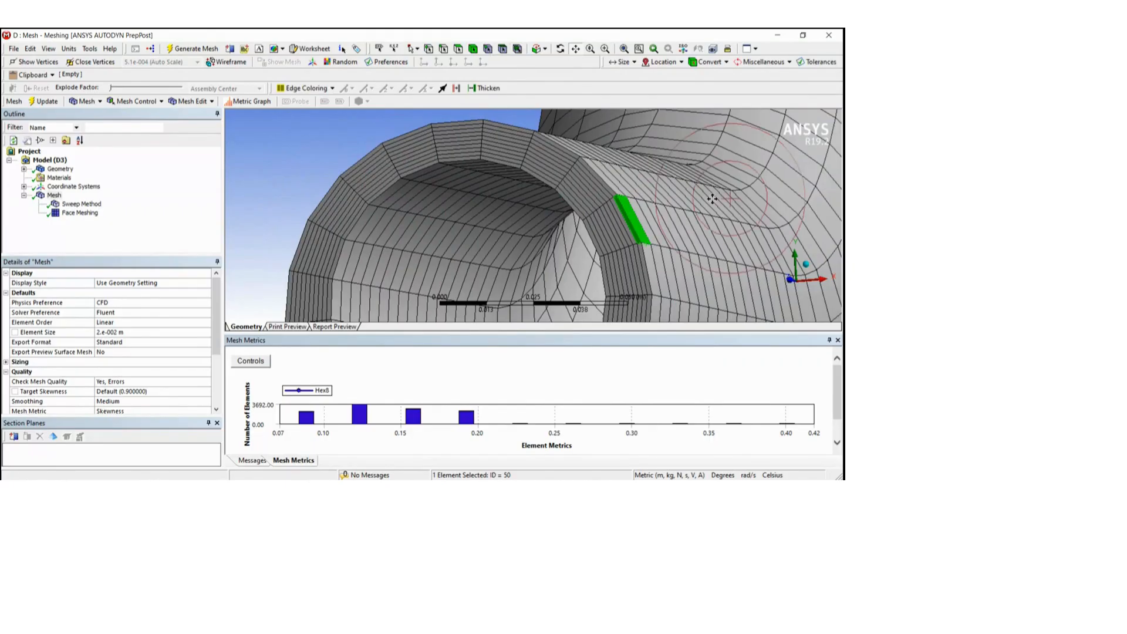
scroll(603, 245, "down", 3)
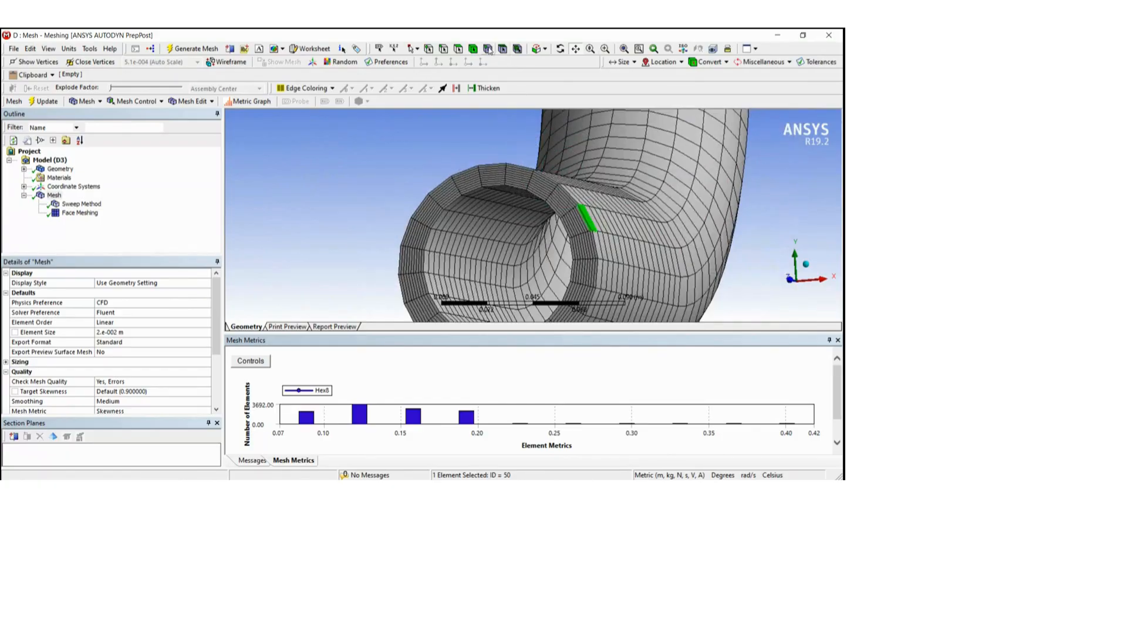
scroll(584, 223, "up", 5)
middle_click_drag(719, 237, 698, 243)
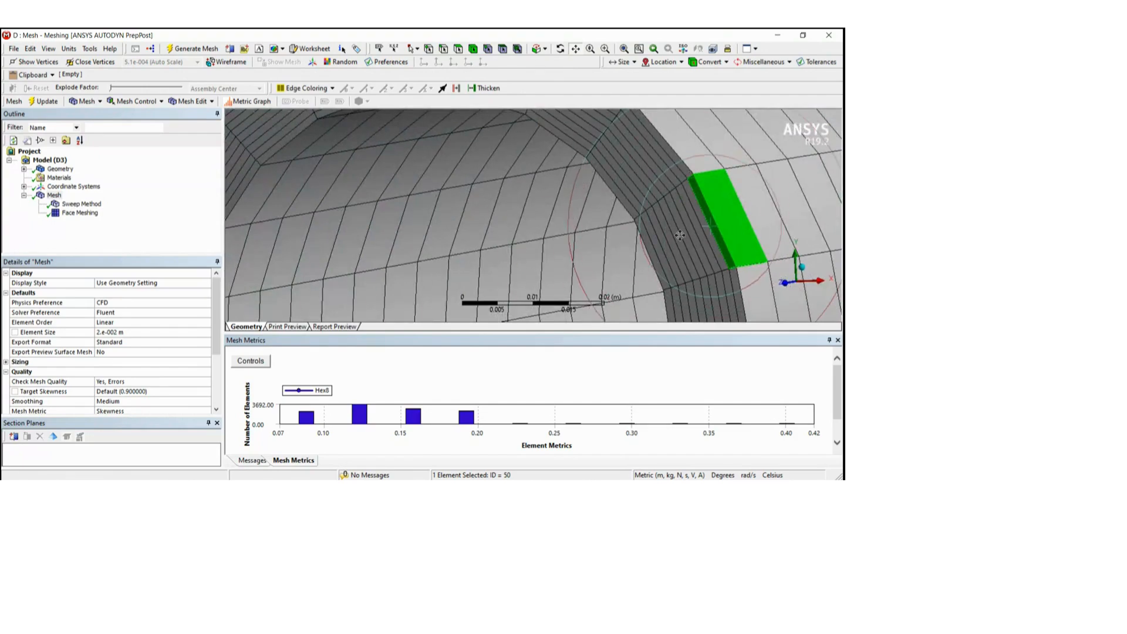
- Review the face meshing's internal number of divisions and return to the mesh display
left_click(82, 213)
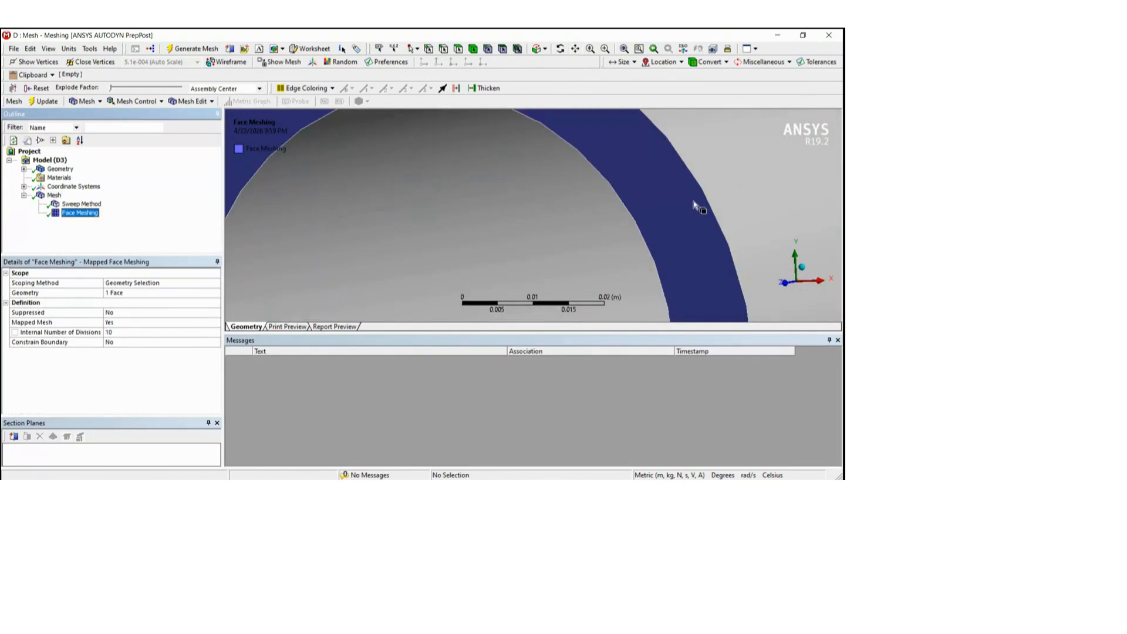
left_click(116, 334)
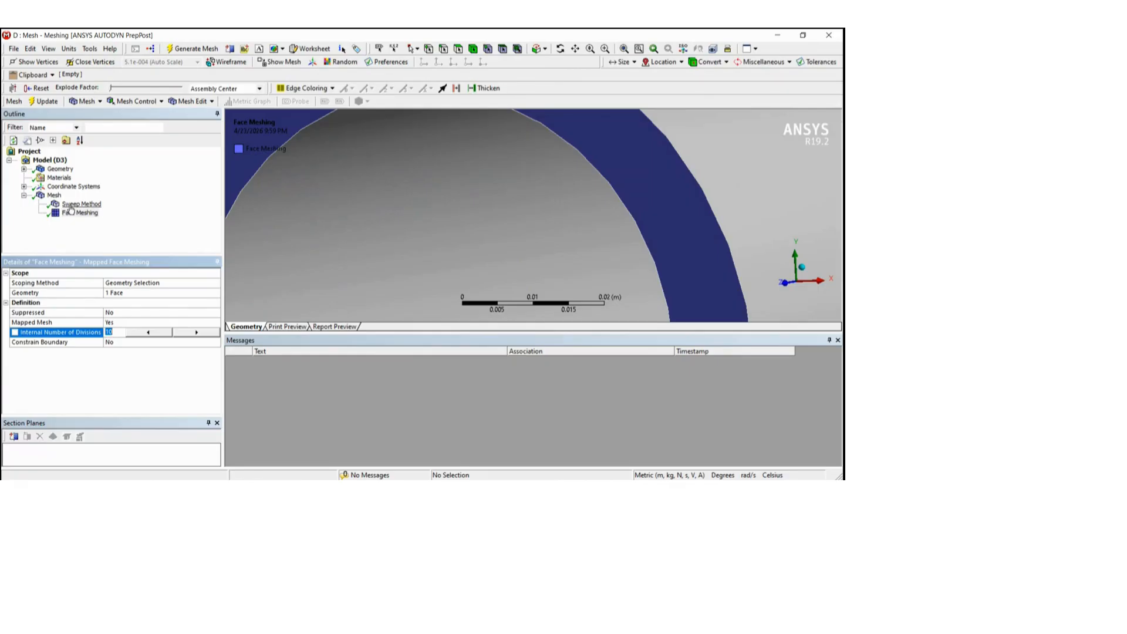
left_click(55, 196)
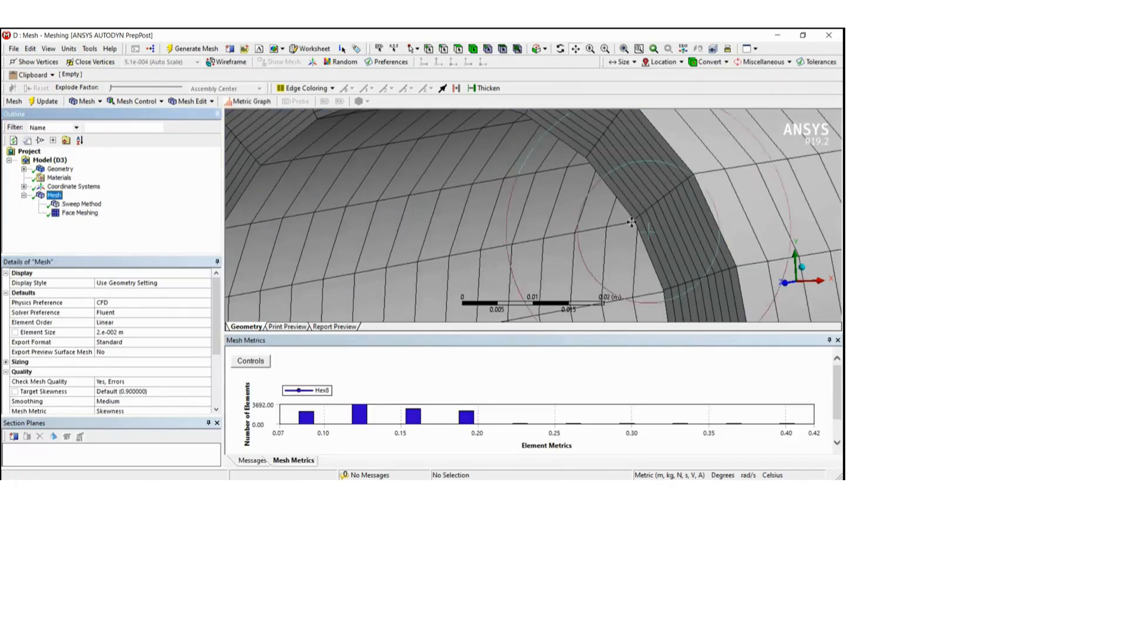
- Select the end-face elements one after another across the wall thickness, from the outer rim to the inner rim
left_click(518, 49)
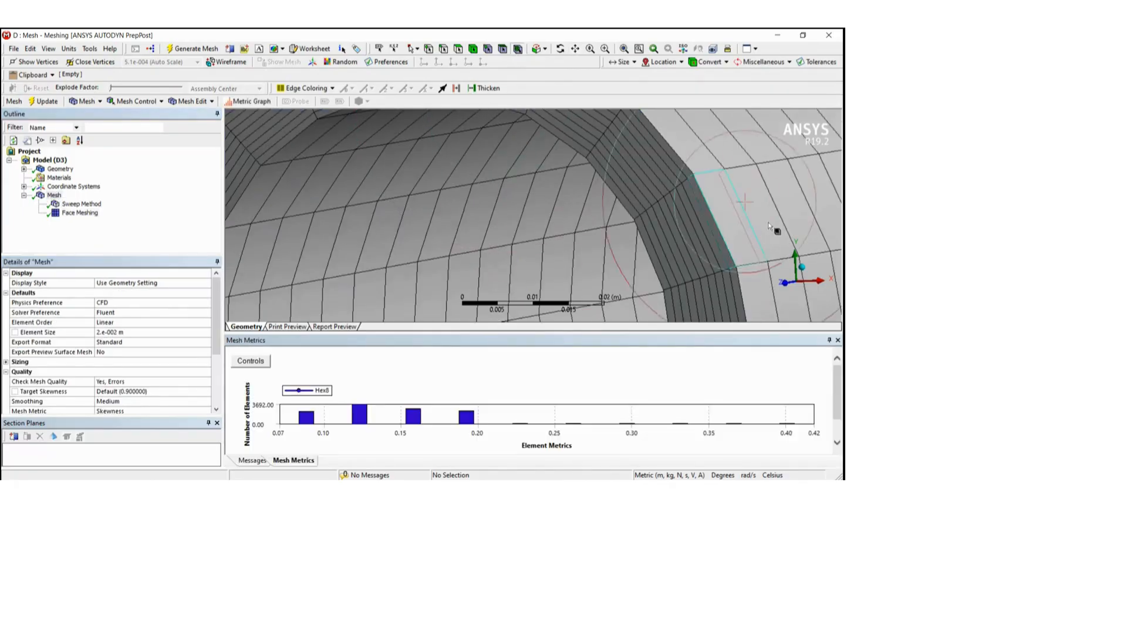
left_click(734, 226)
left_click(704, 241)
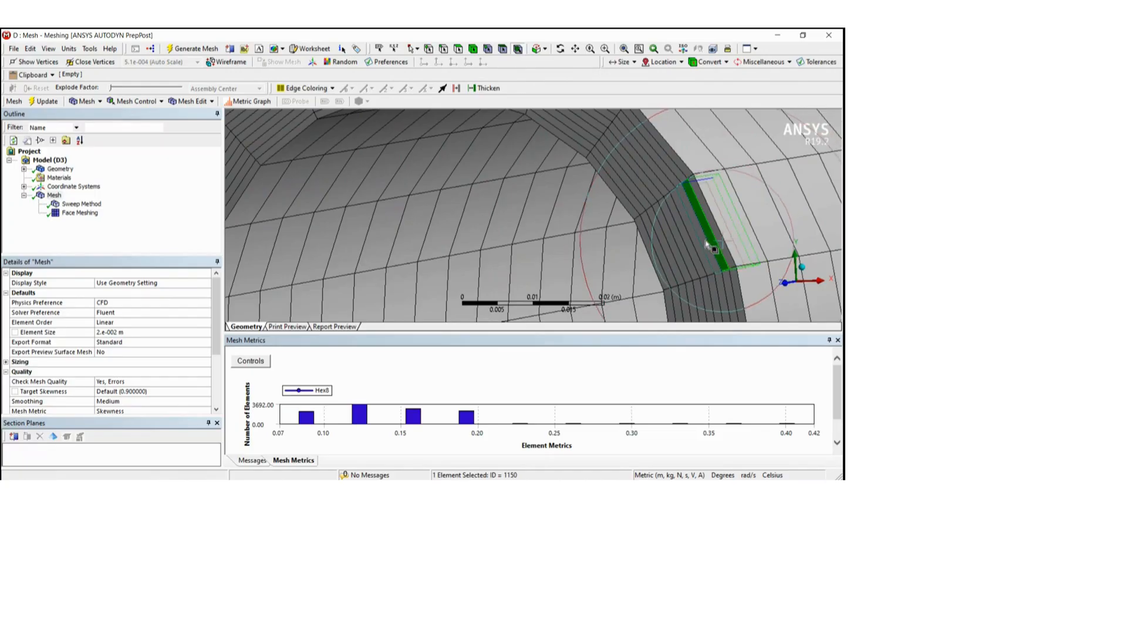
left_click(692, 252)
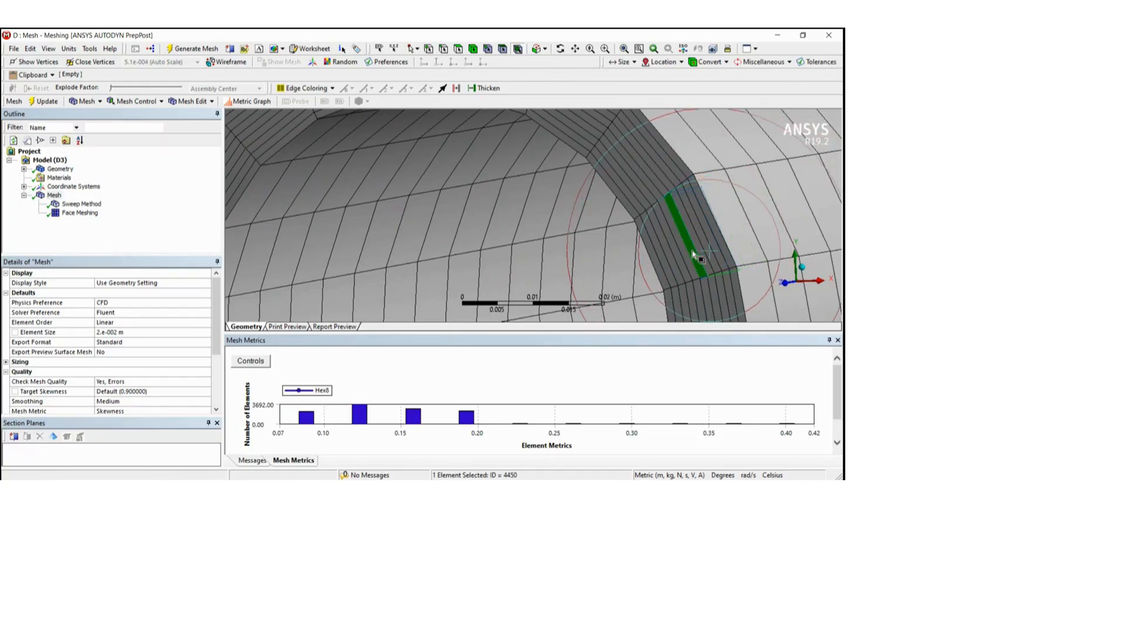
left_click(681, 258)
left_click(675, 262)
left_click(670, 265)
left_click(668, 266)
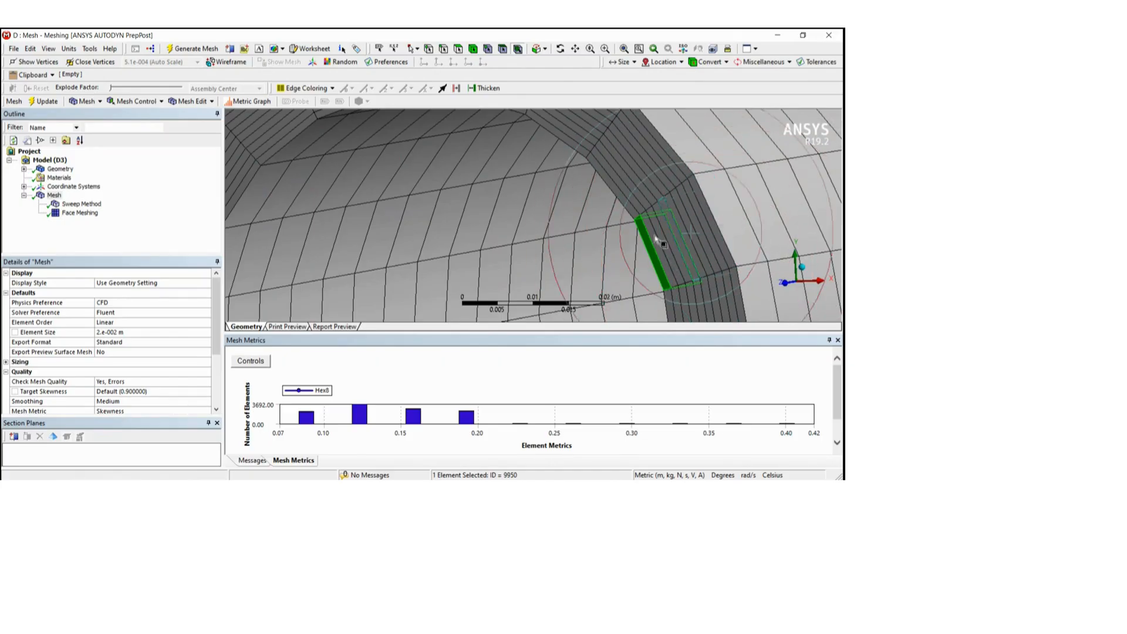
- Display the Face Meshing control and examine its scoped annular face on the horizontal leg
left_click(79, 213)
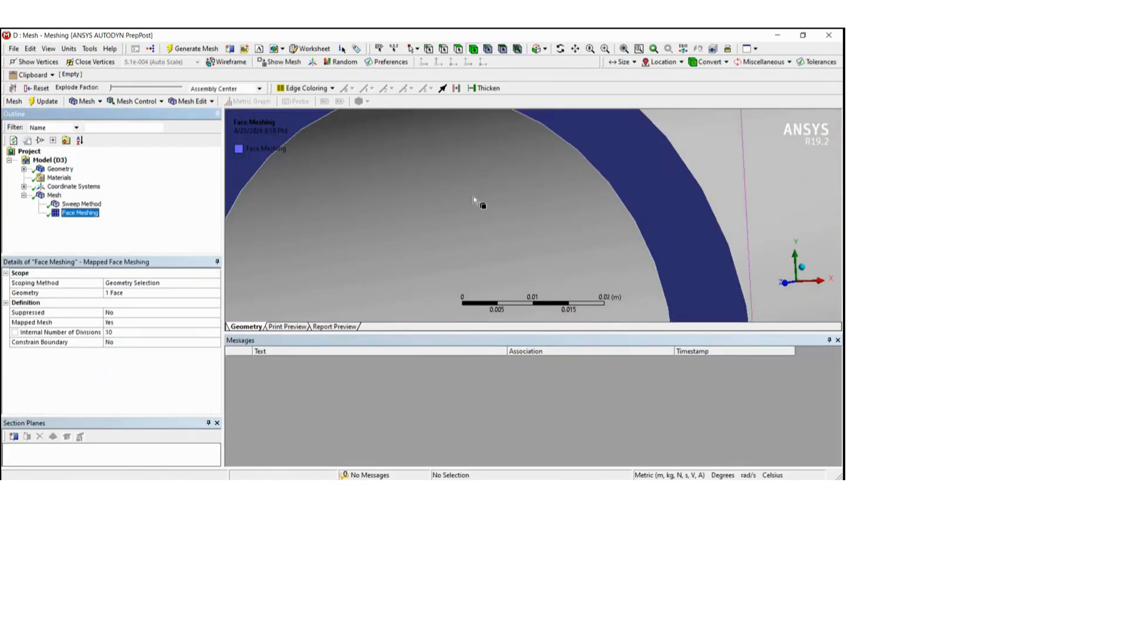
scroll(473, 196, "down", 5)
scroll(466, 195, "down", 3)
scroll(455, 227, "down", 1)
middle_click_drag(456, 227, 478, 238)
scroll(554, 235, "up", 2)
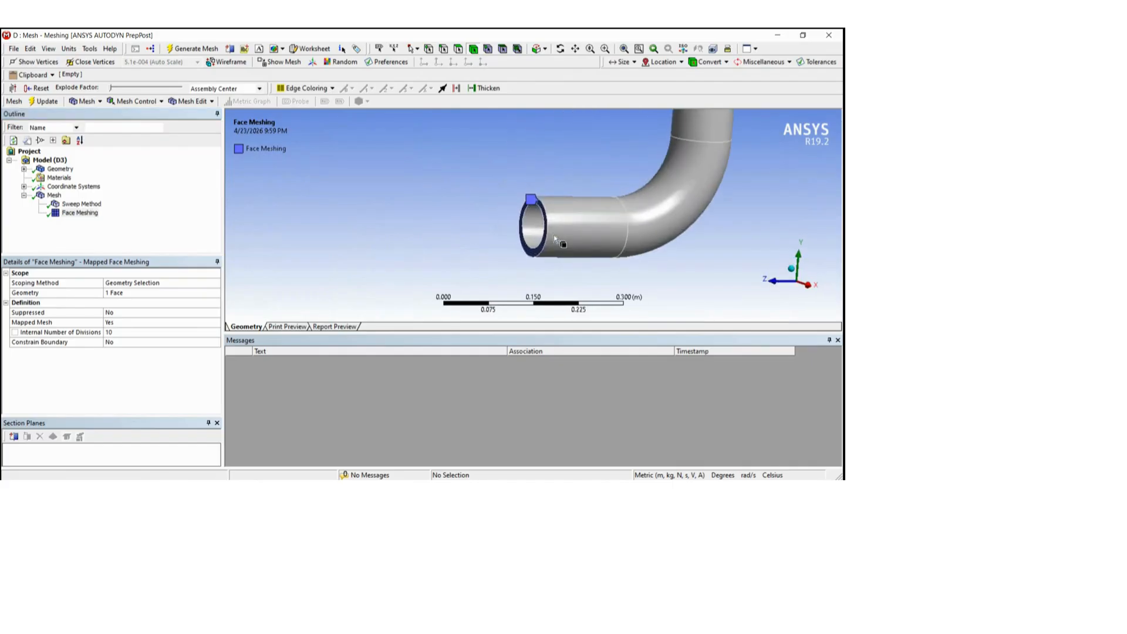
scroll(554, 235, "up", 3)
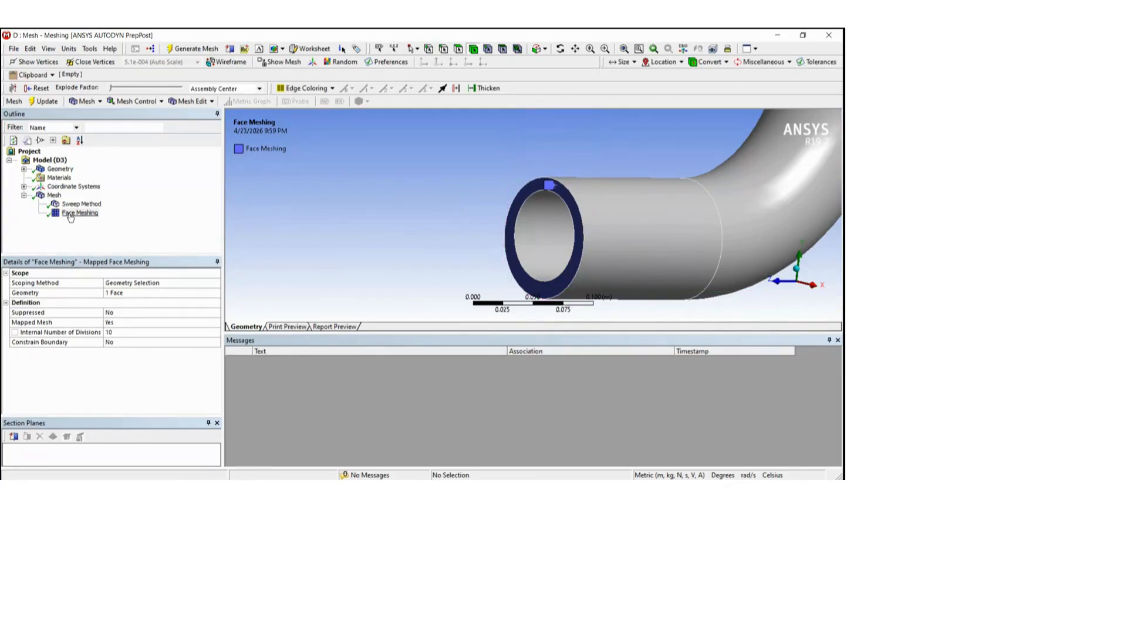
- Redisplay the mesh and examine the divisions around the horizontal leg's end face
left_click(55, 195)
scroll(491, 221, "down", 4)
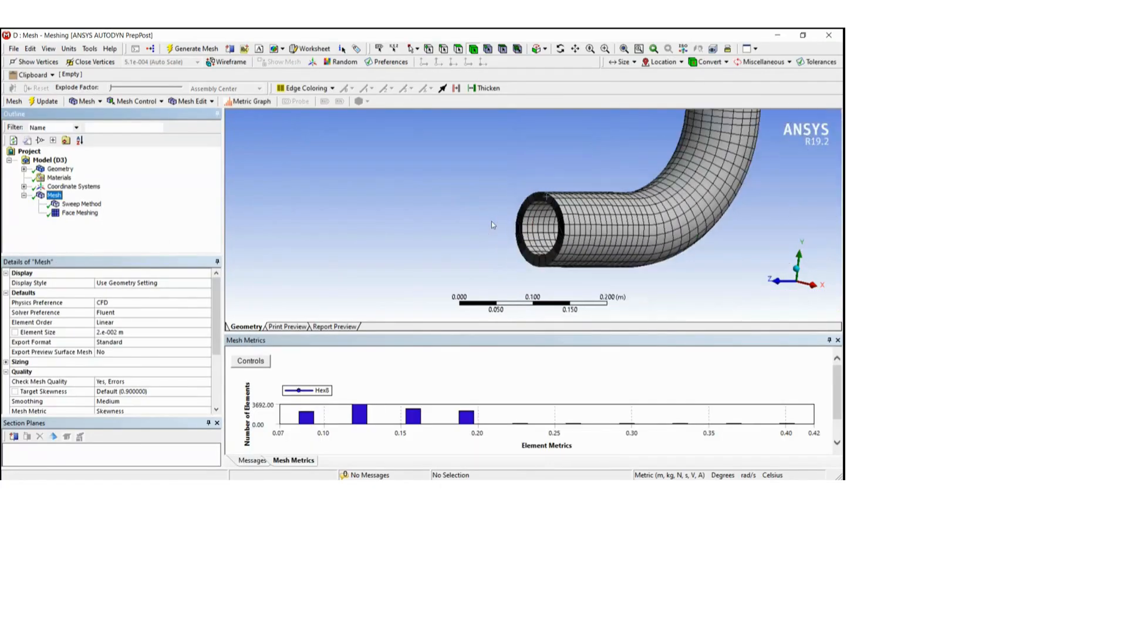
scroll(572, 208, "up", 5)
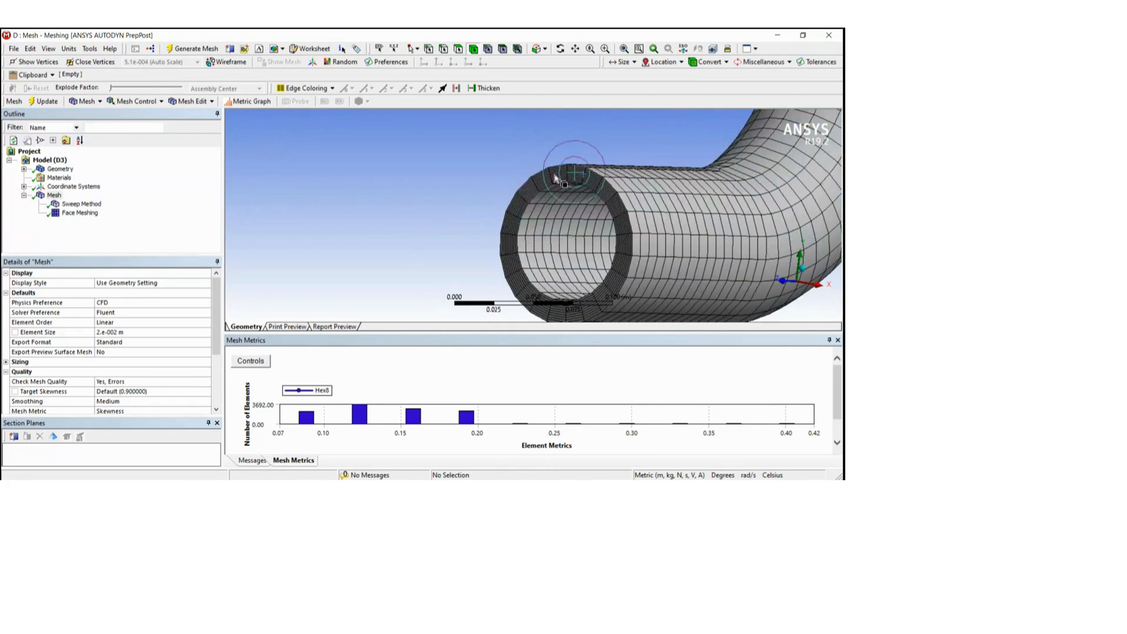
- Inspect the mesh on the vertical leg's annular end face and along the whole elbow
scroll(534, 243, "down", 5)
middle_click_drag(534, 242, 593, 248)
scroll(537, 193, "up", 5)
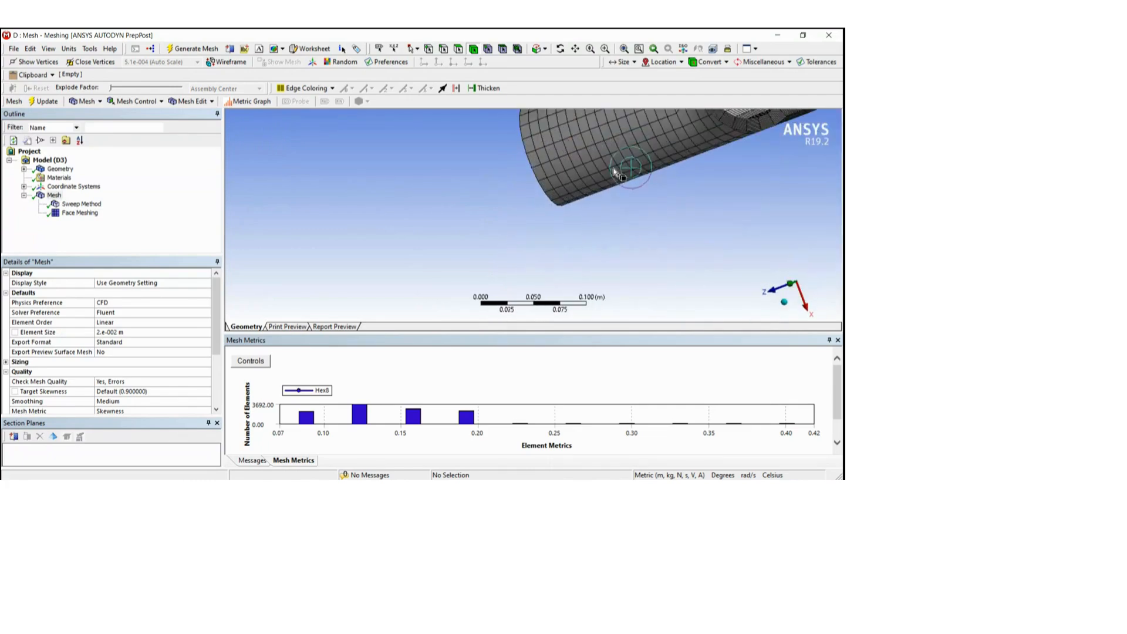
left_click(561, 49)
left_click_drag(666, 144, 441, 261)
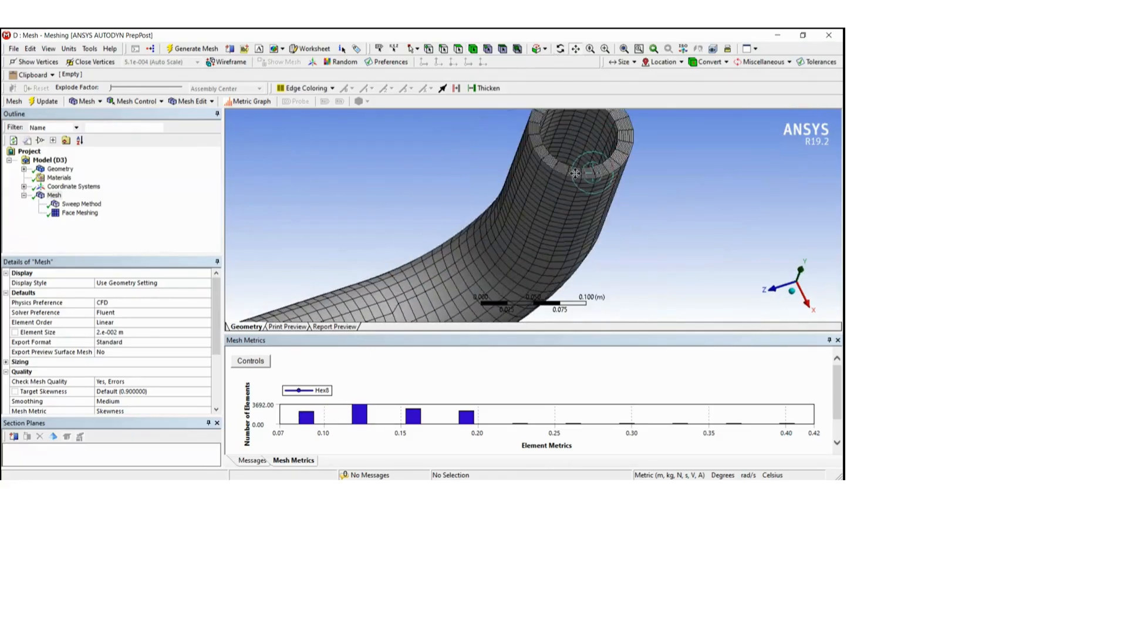
scroll(594, 165, "up", 2)
scroll(610, 182, "down", 3)
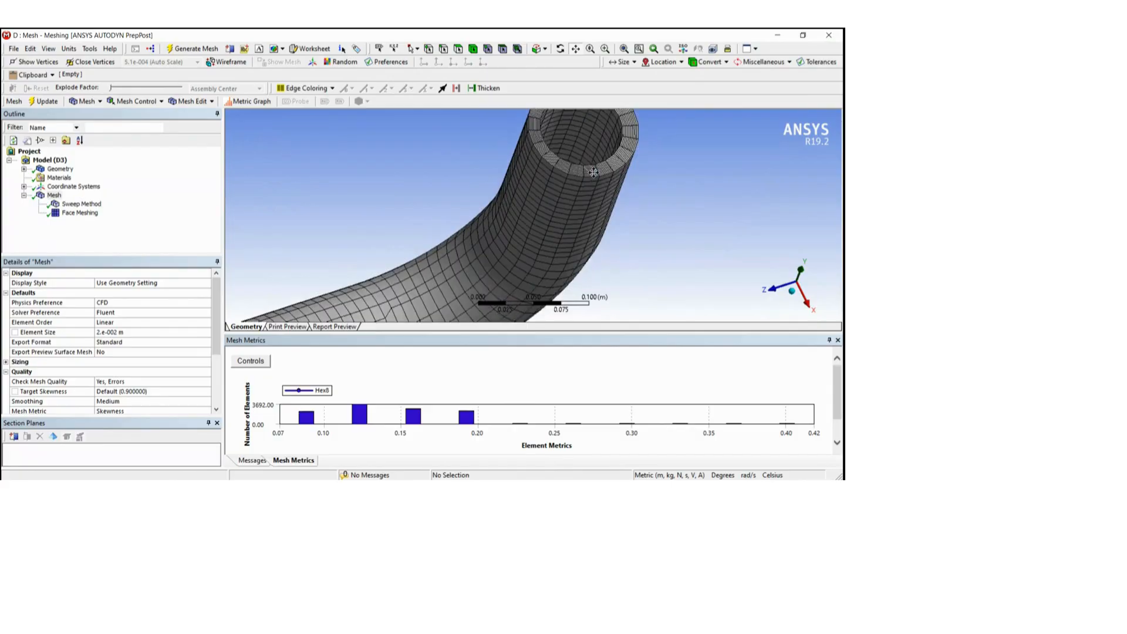
left_click_drag(616, 214, 594, 157)
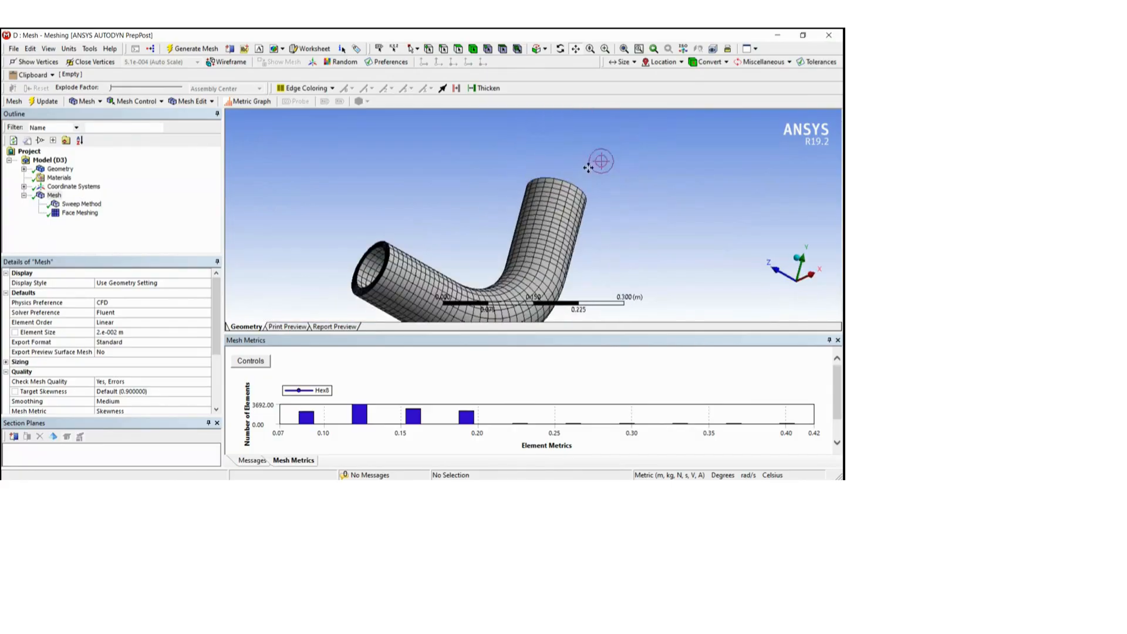
left_click_drag(644, 183, 476, 201)
scroll(476, 201, "down", 5)
middle_click_drag(451, 228, 458, 244)
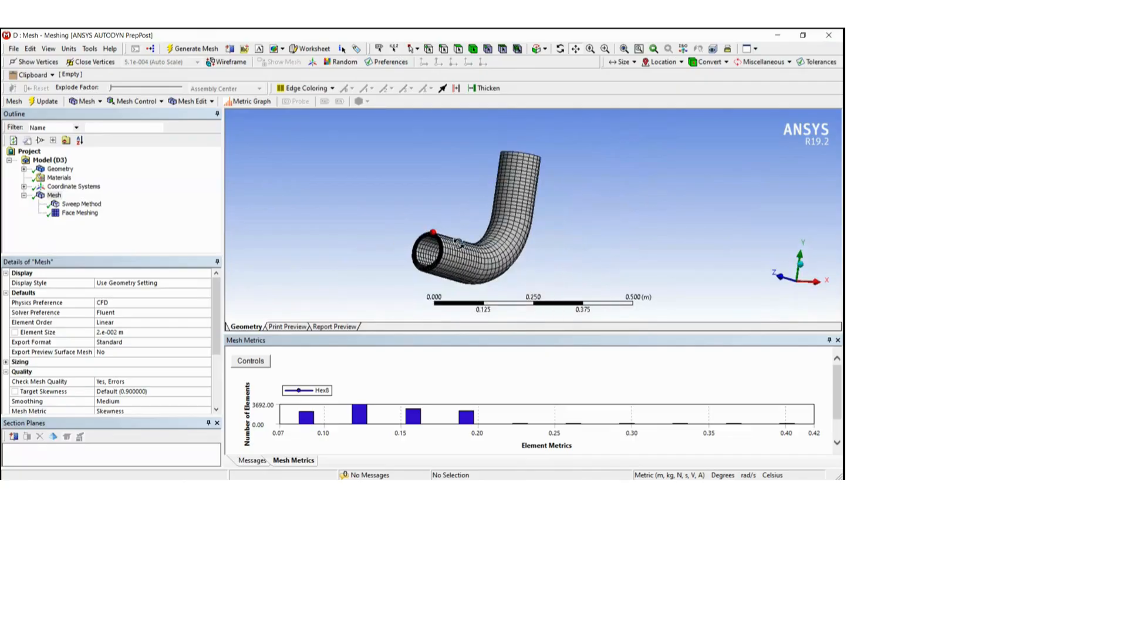
- Add a Sizing control to the mesh and scope it to the outer and inner circular edges of the horizontal leg's end face
right_click(54, 195)
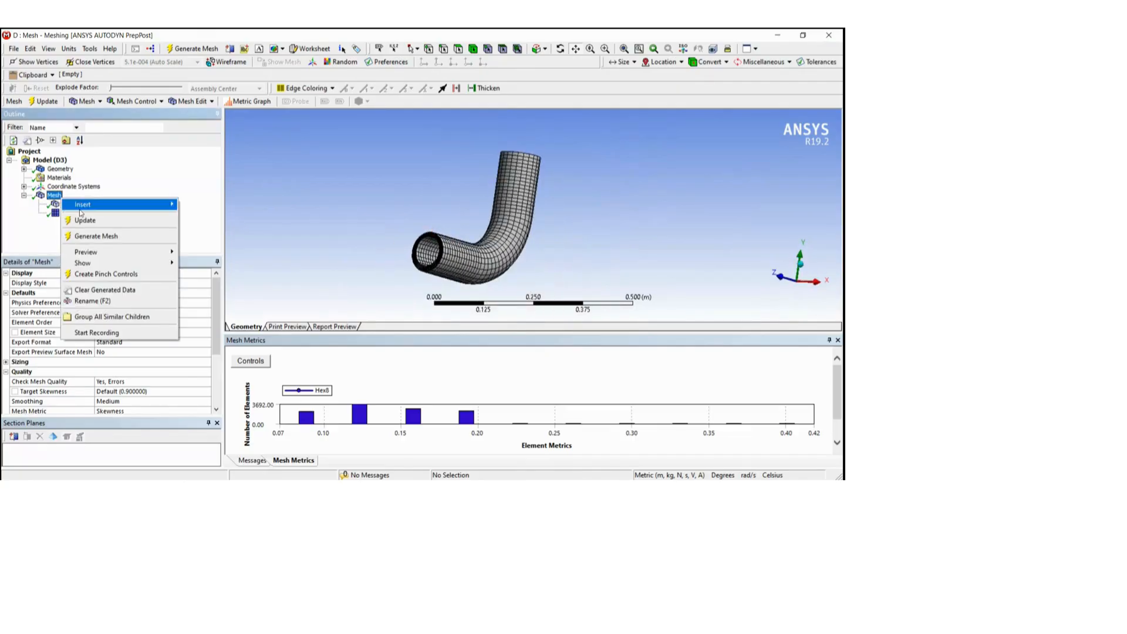
mouse_move(170, 204)
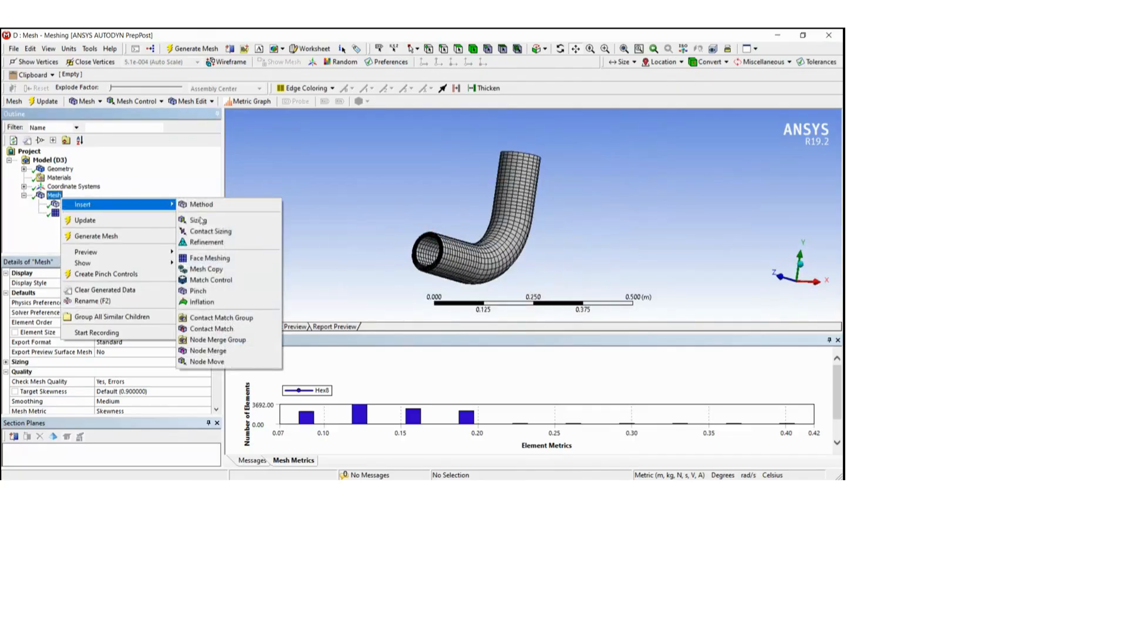
left_click(202, 217)
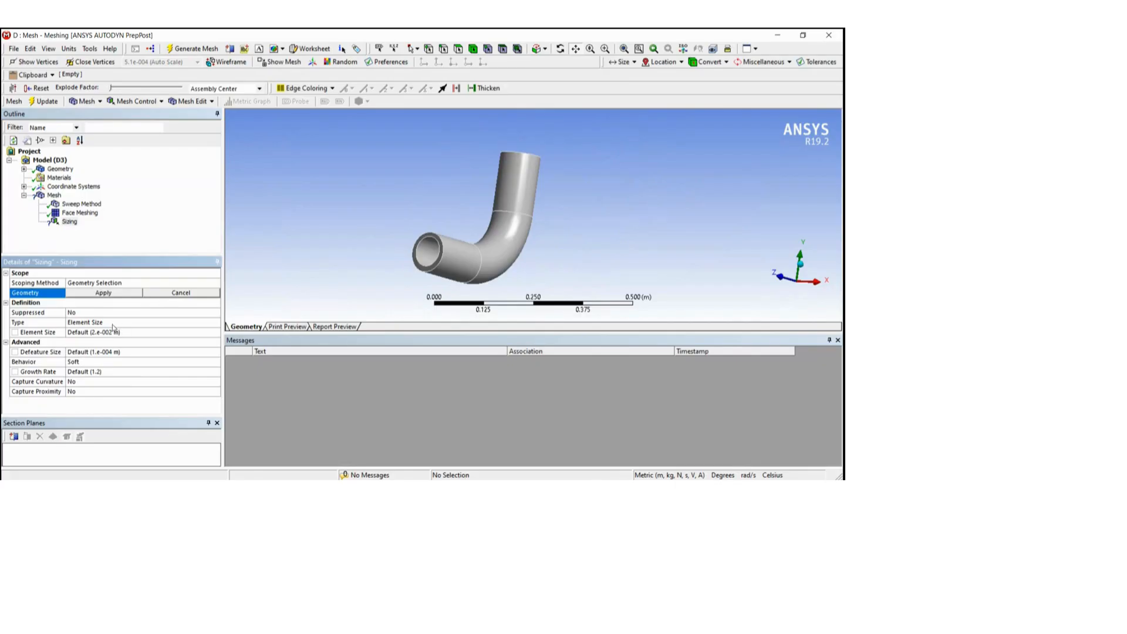
left_click(443, 49)
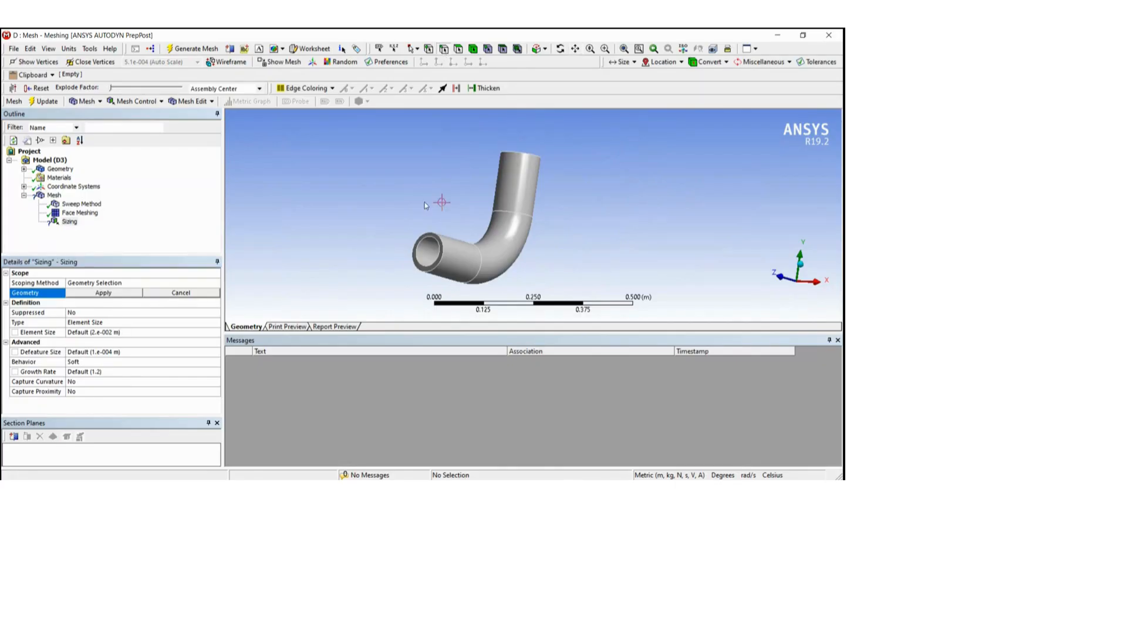
left_click(435, 235)
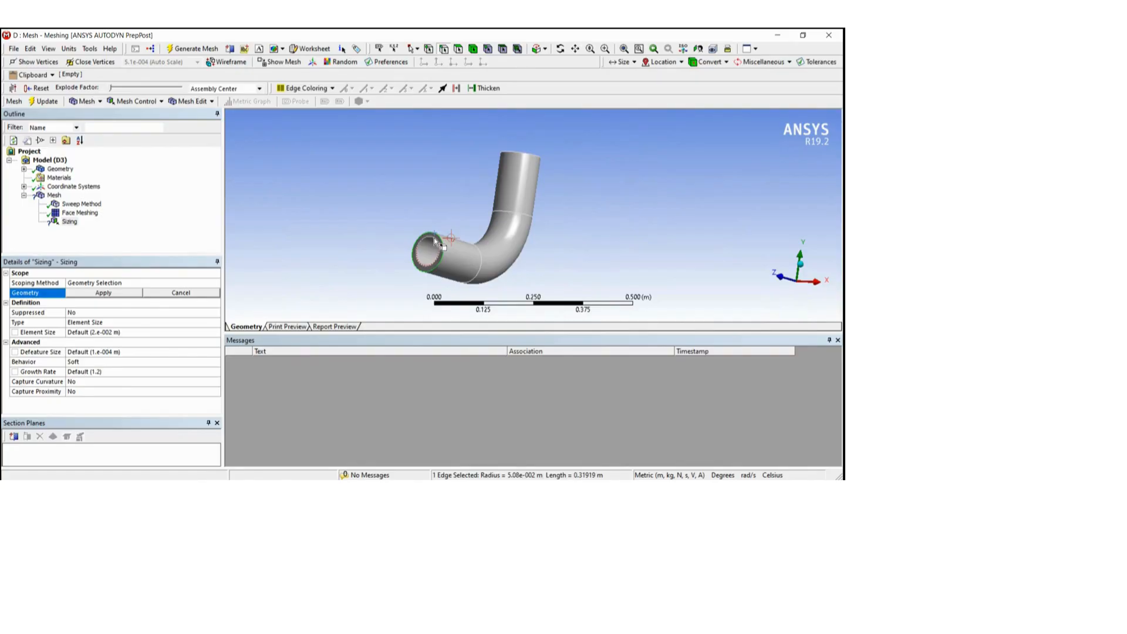
left_click(434, 238, "ctrl")
left_click(115, 295)
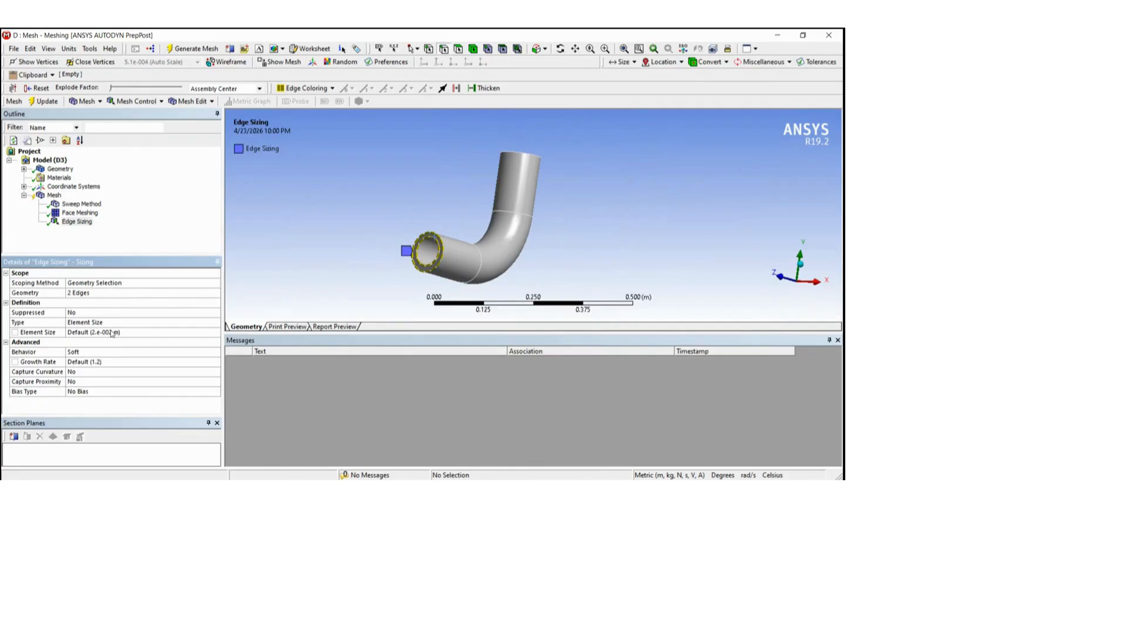
- Define the edge sizing on the two end-face circles by Number of Divisions and set it to 25
scroll(430, 241, "up", 3)
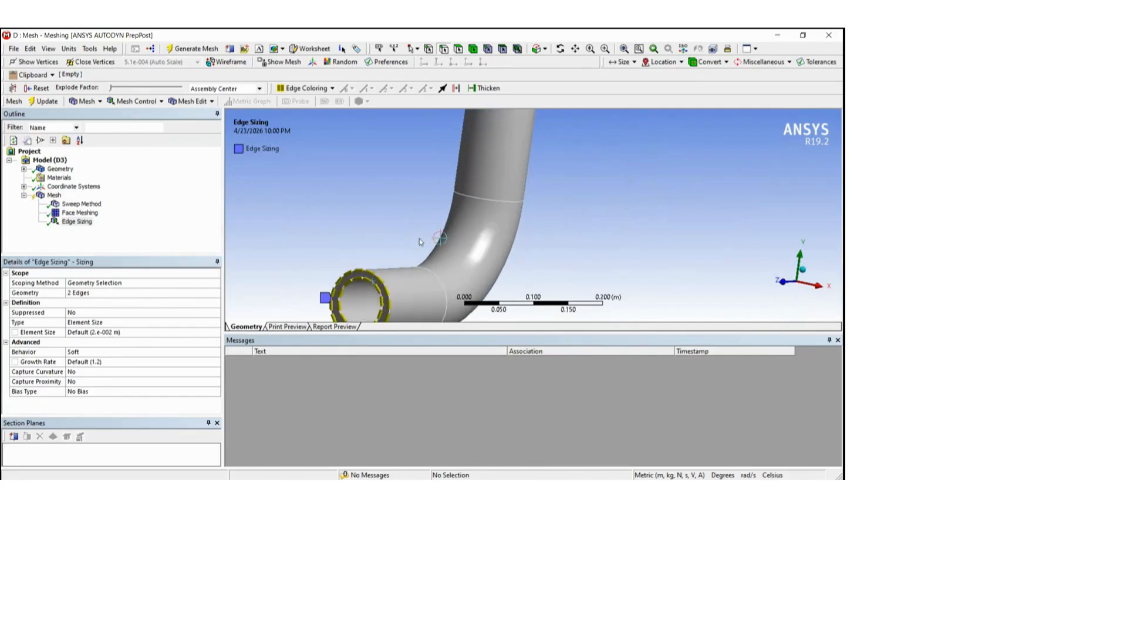
left_click(182, 319)
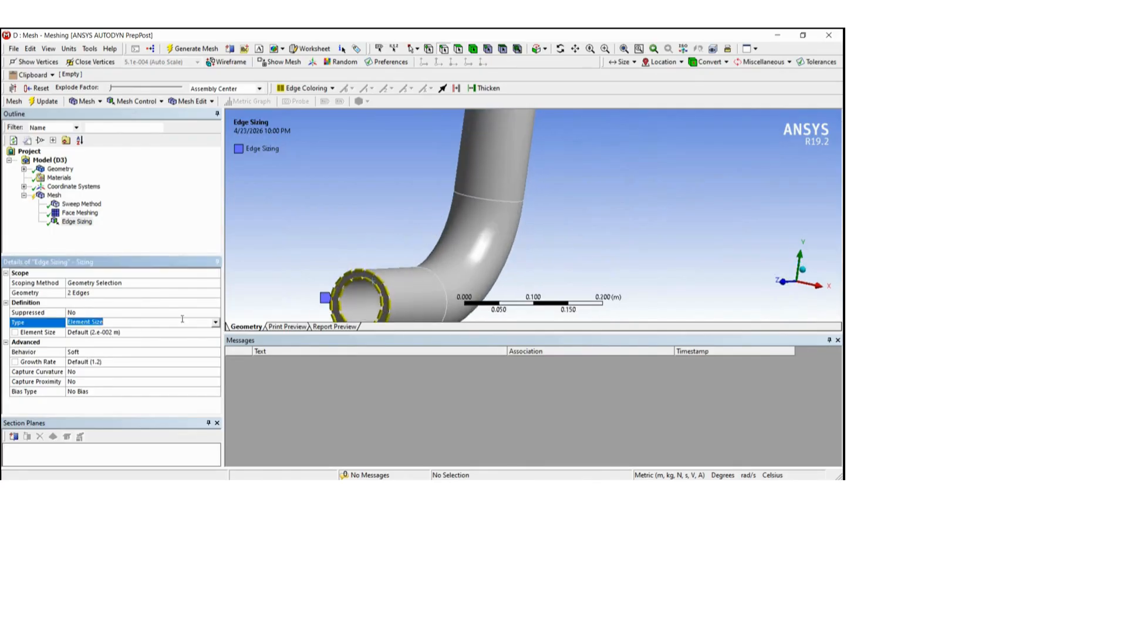
left_click(215, 323)
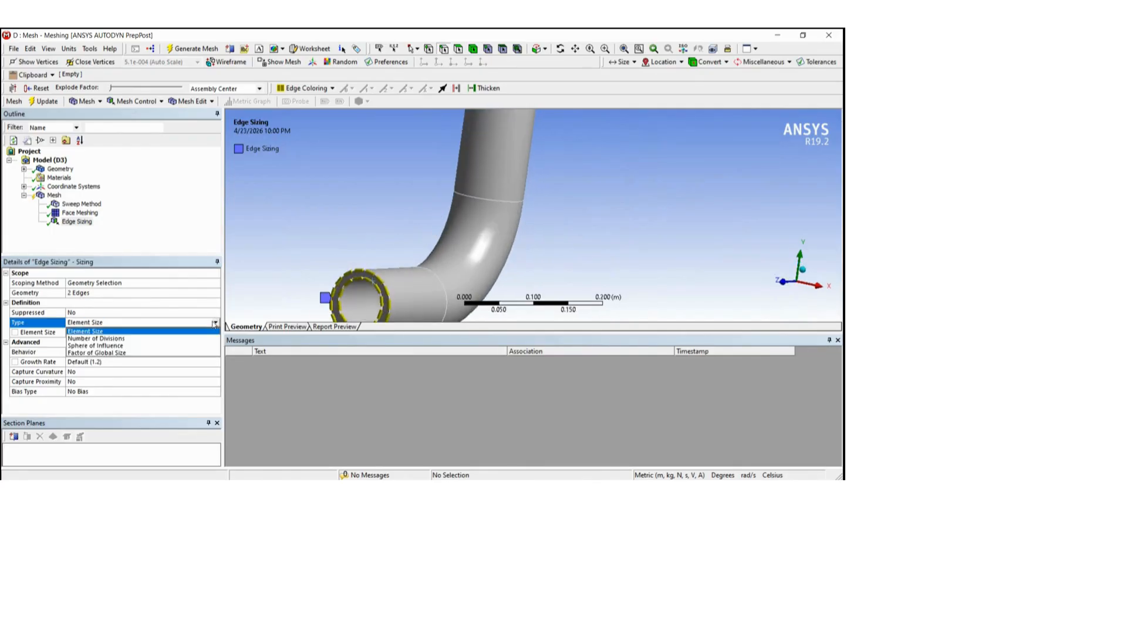
left_click(135, 338)
left_click(104, 333)
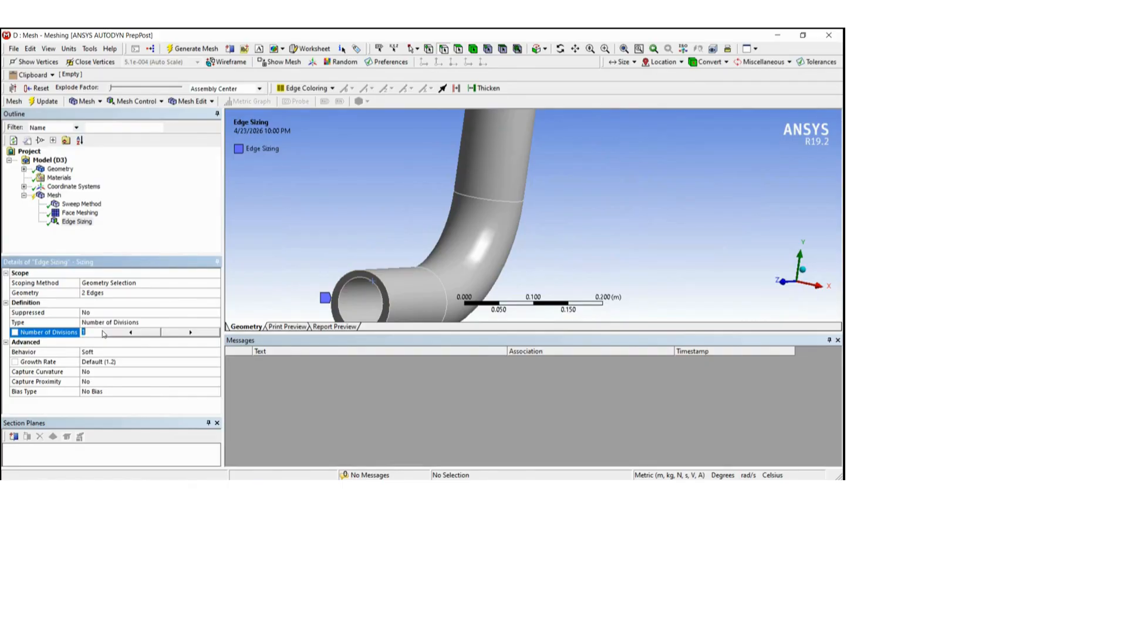
key("Return")
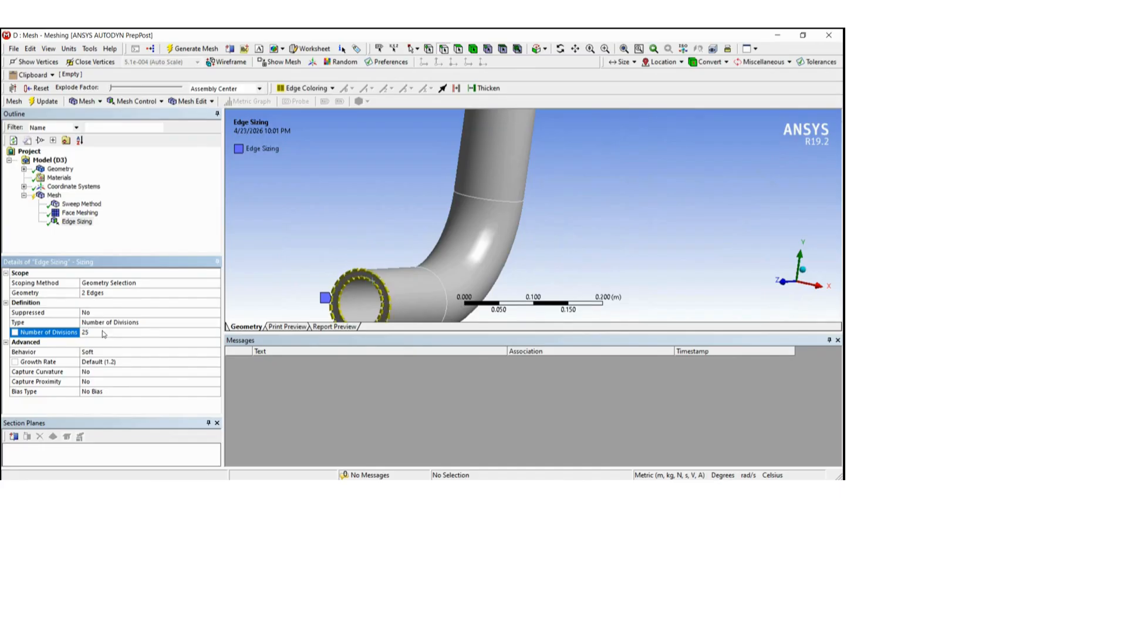
- Examine the division markers along the outer and inner circular edges of the horizontal leg's end face
mouse_move(339, 257)
middle_mouse_down()
mouse_move(428, 195)
mouse_move(410, 240)
mouse_move(358, 252)
middle_mouse_up()
left_click(575, 48)
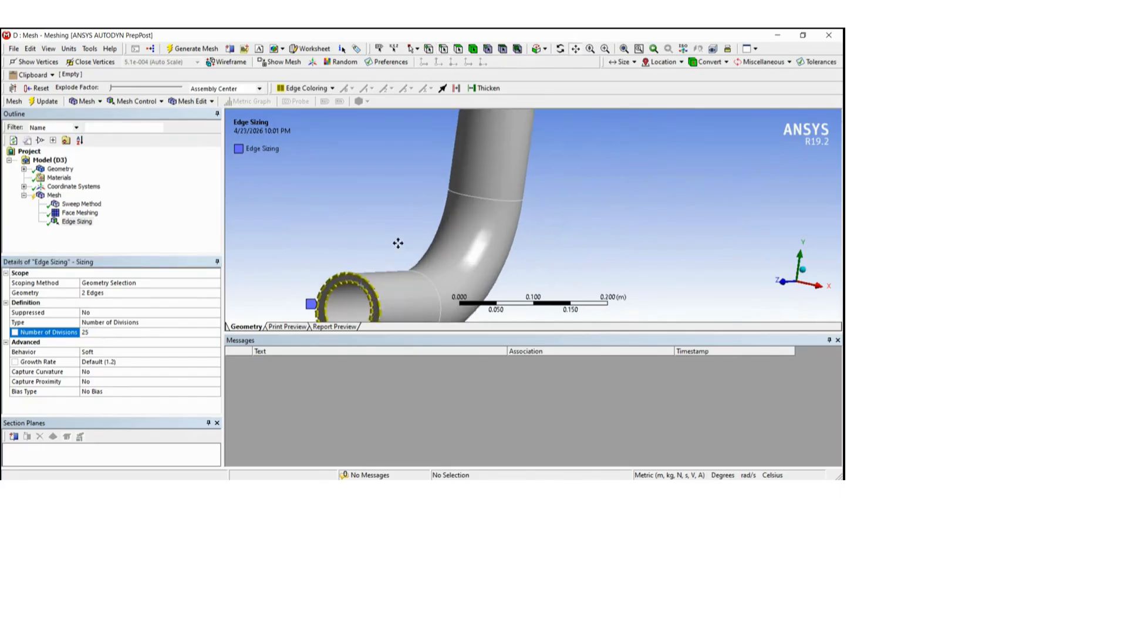
left_click_drag(390, 249, 461, 138)
scroll(402, 190, "up", 3)
left_click_drag(414, 189, 433, 251)
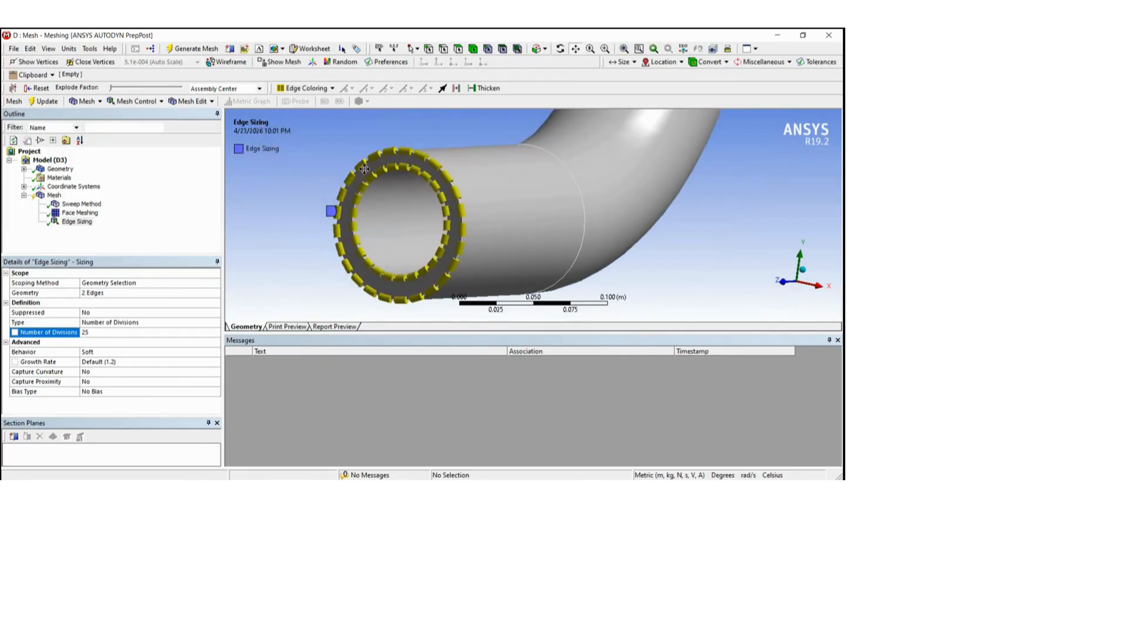
scroll(373, 180, "up", 1)
scroll(373, 181, "up", 1)
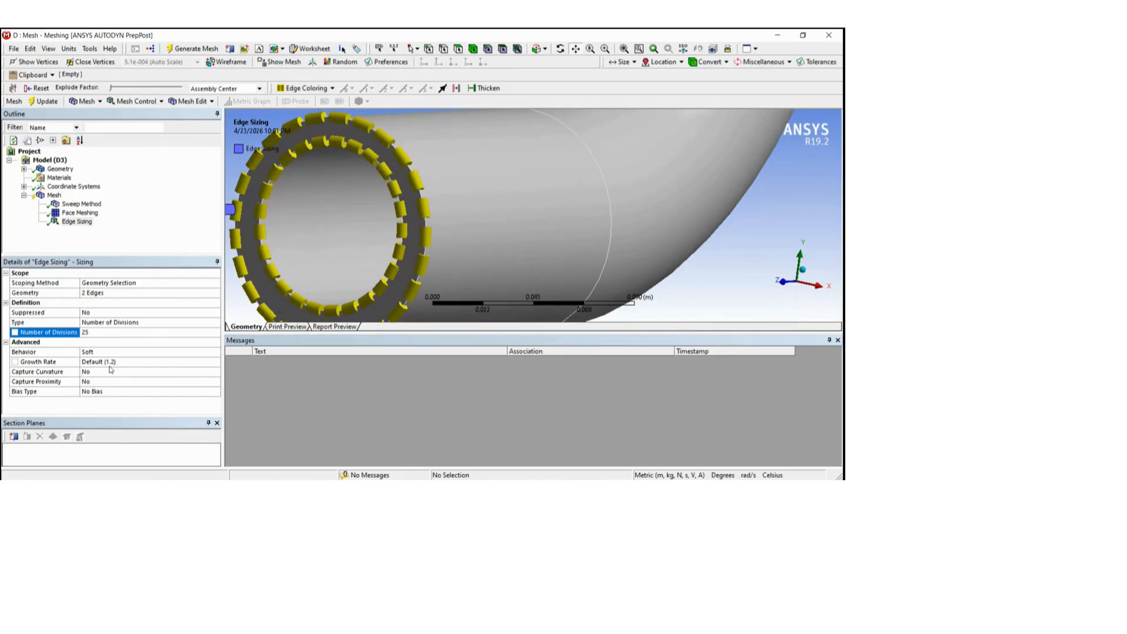
- Give the edge sizing a bias pattern with long divisions at both ends and short ones in the middle, using bias factor 5
left_click(106, 391)
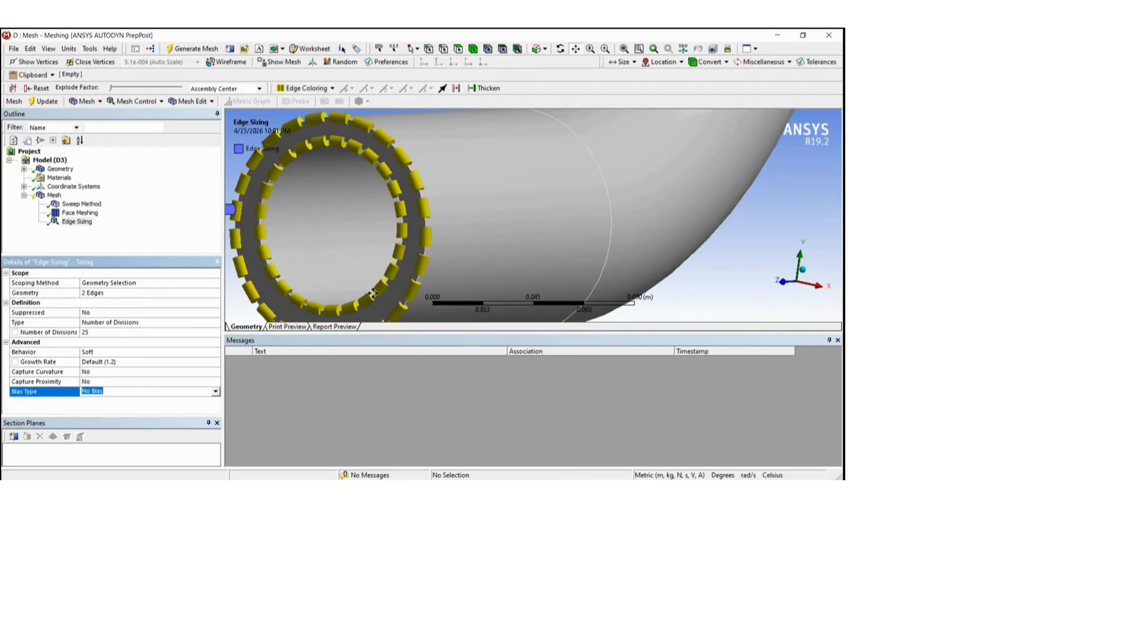
left_click(216, 392)
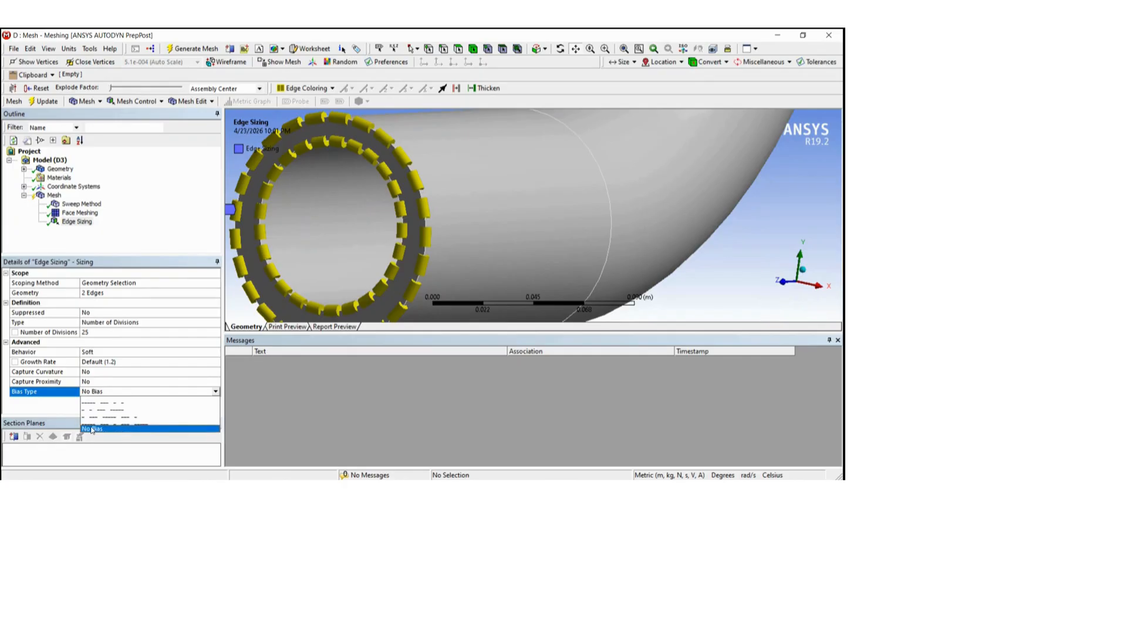
left_click(139, 422)
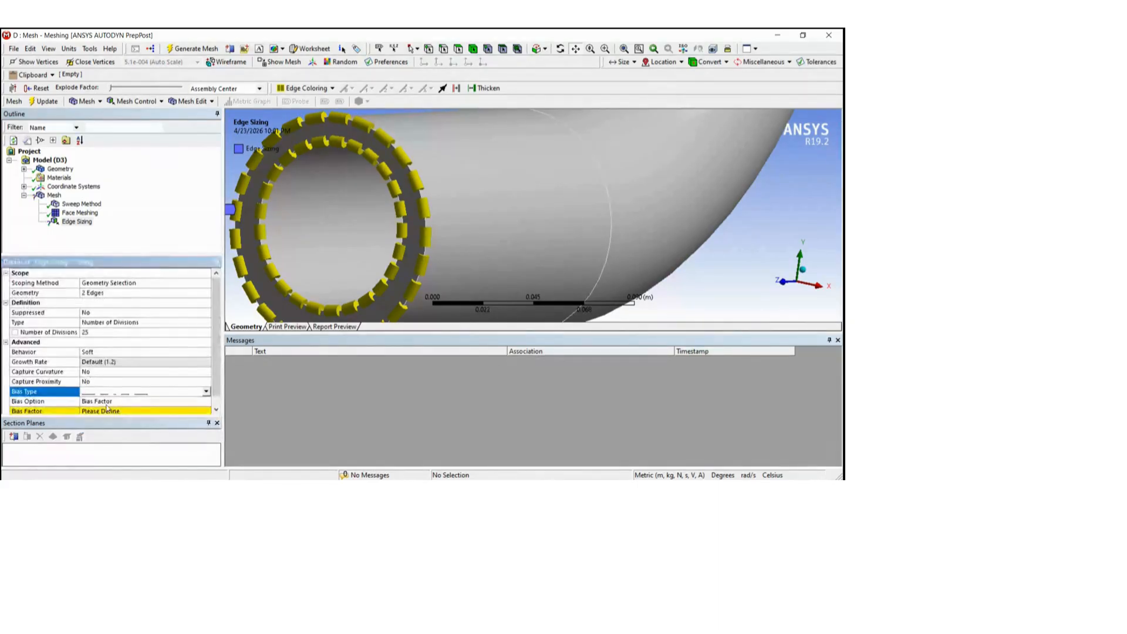
scroll(222, 370, "down", 1)
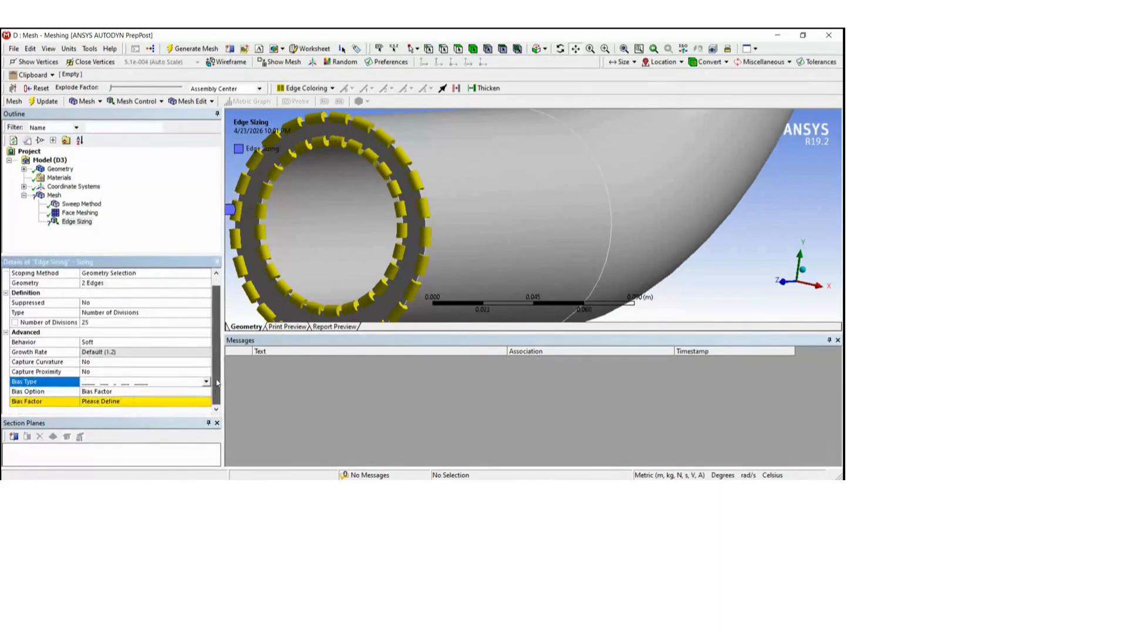
left_click(123, 402)
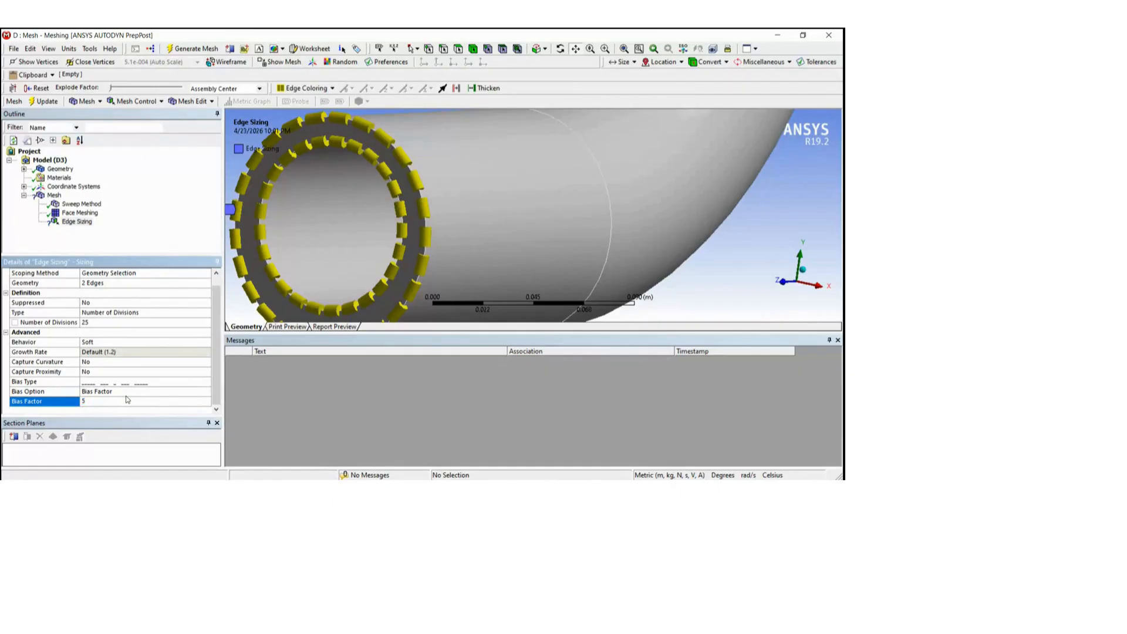
key("Return")
- Regenerate the elbow mesh with the biased edge sizing and display the meshed body
middle_click_drag(360, 209, 294, 197)
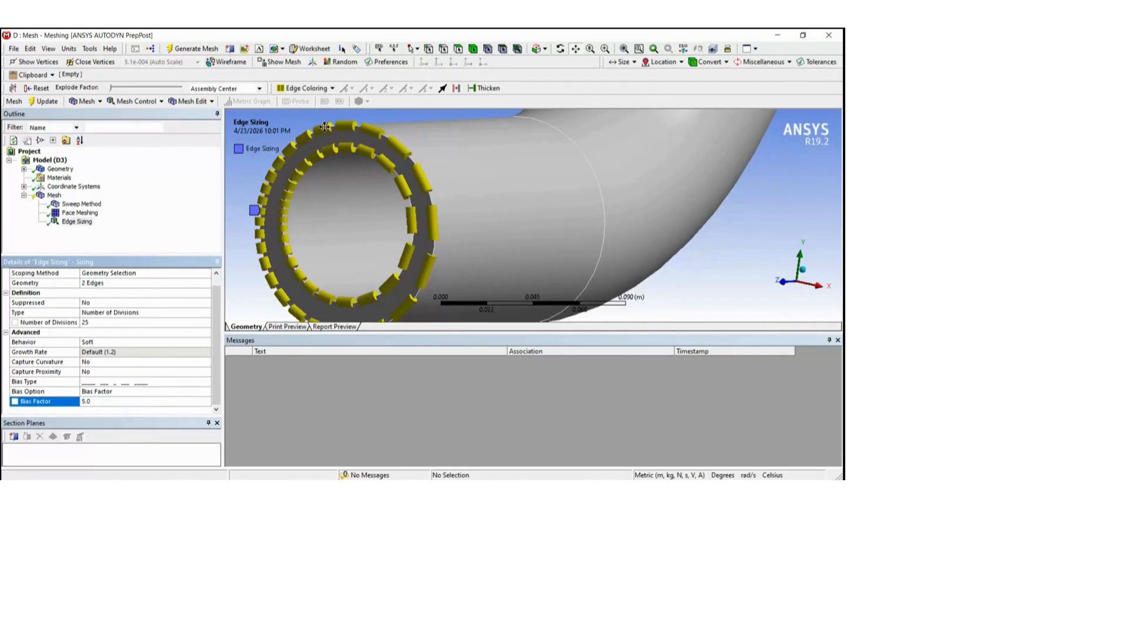
middle_click_drag(452, 199, 464, 223)
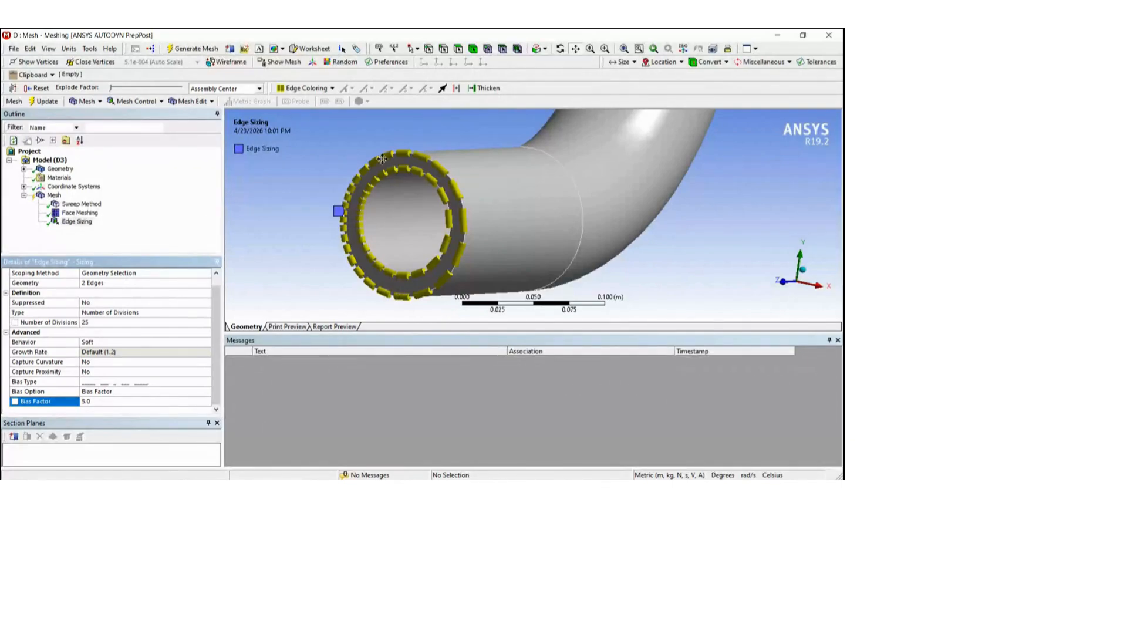
scroll(367, 205, "down", 8)
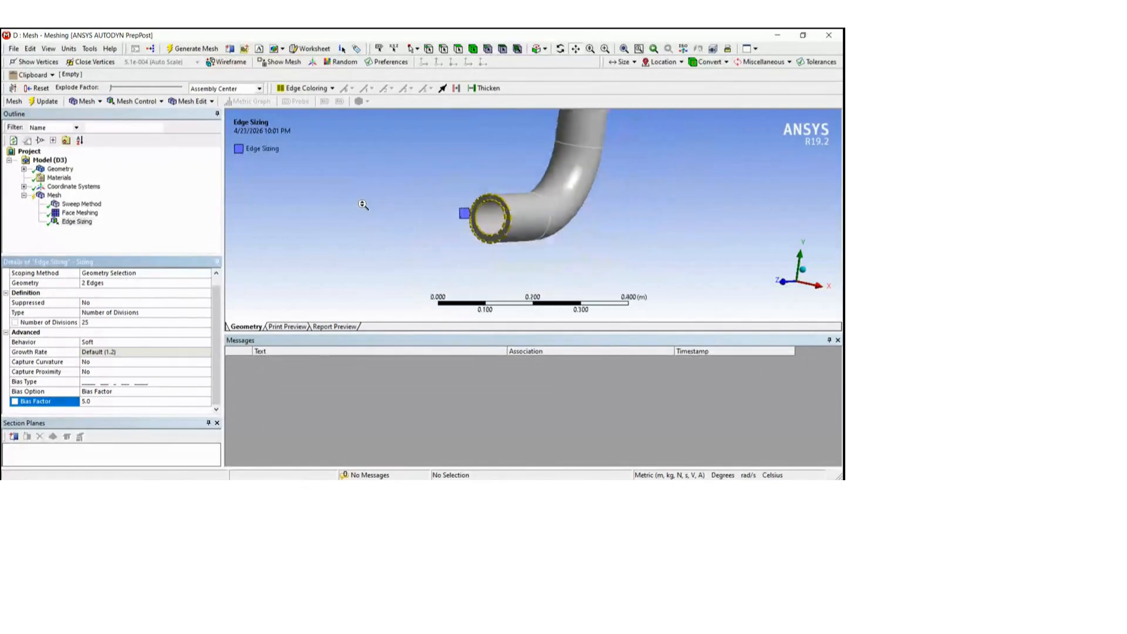
left_click(194, 51)
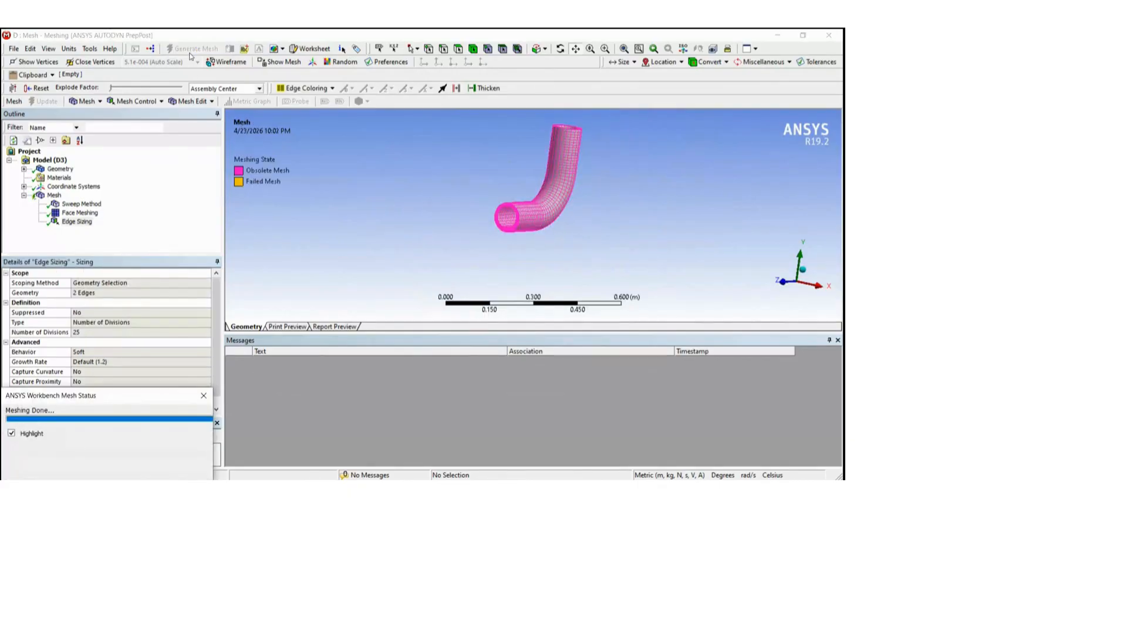
left_click(54, 195)
- Inspect the regenerated mesh around the horizontal leg's end face, inside the bore and along the whole elbow
scroll(513, 202, "up", 5)
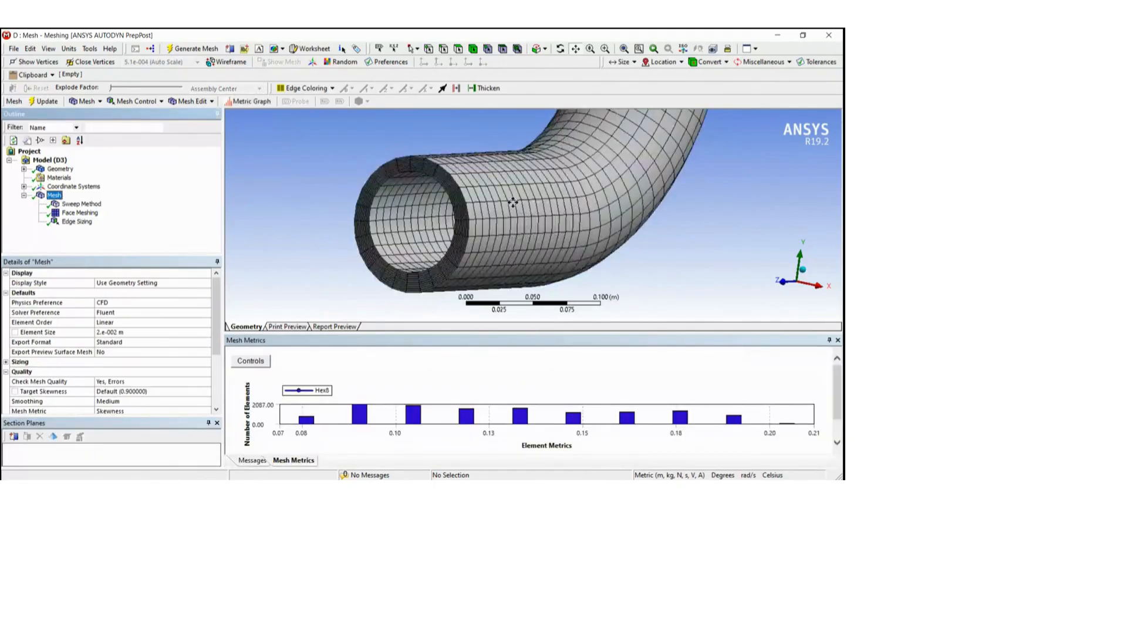
scroll(513, 203, "up", 3)
scroll(461, 209, "down", 2)
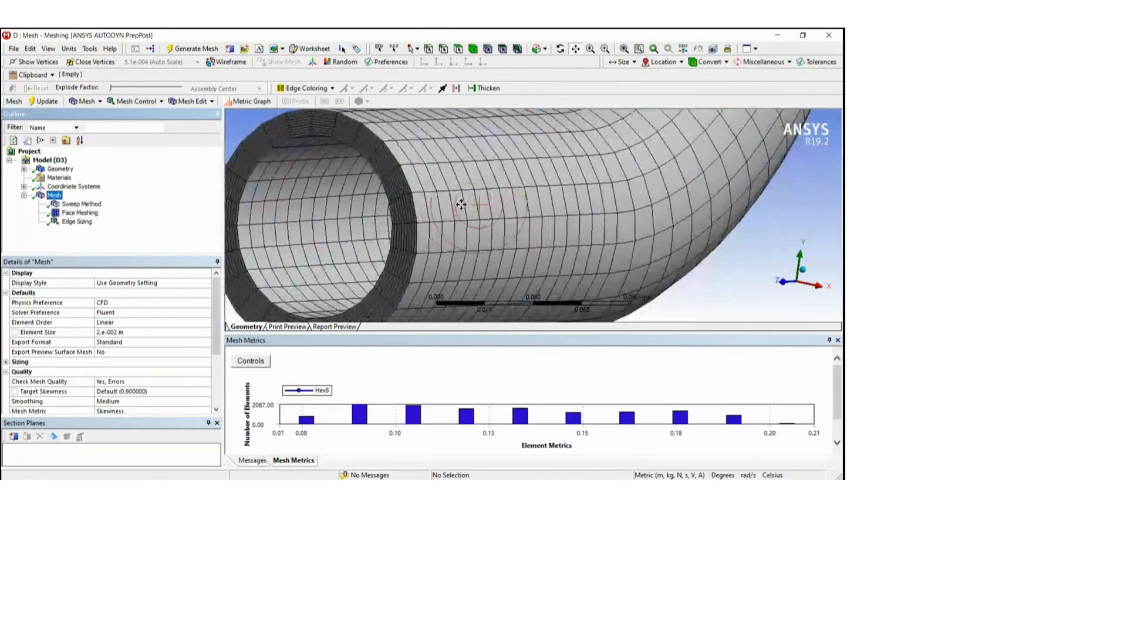
scroll(460, 205, "down", 2)
middle_click_drag(461, 204, 399, 241)
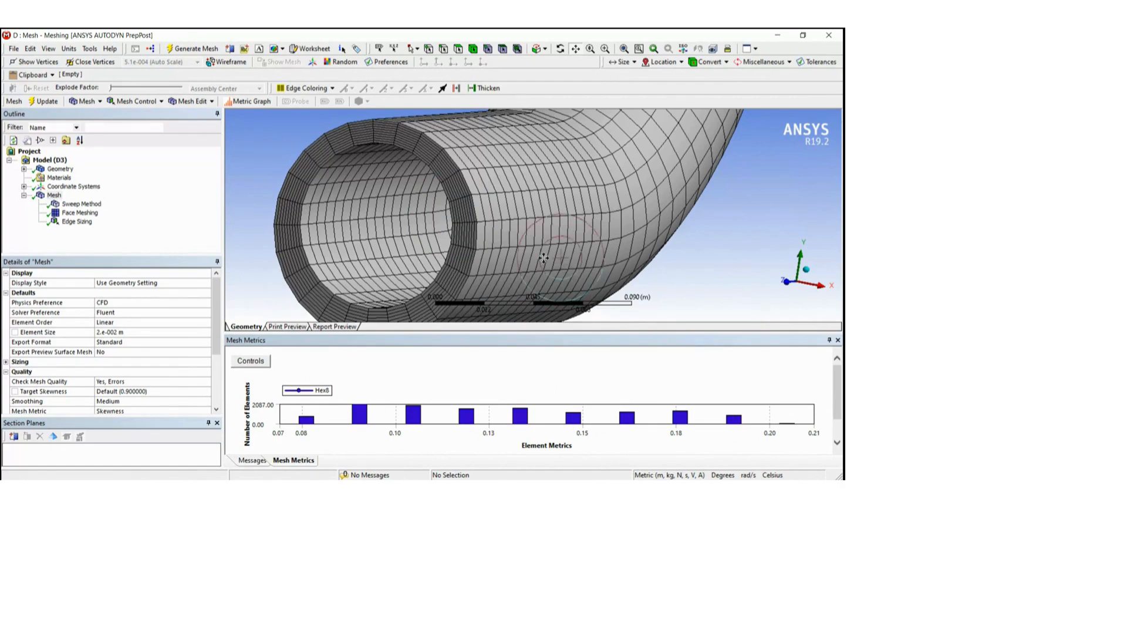
scroll(543, 264, "down", 8)
scroll(537, 264, "up", 3)
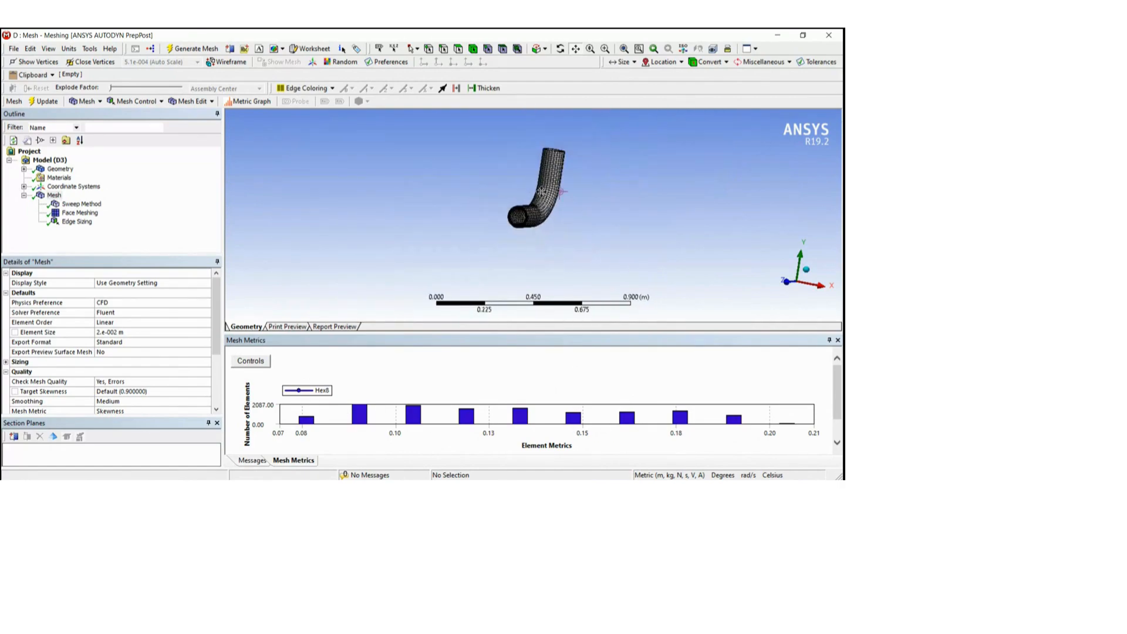
middle_click_drag(504, 251, 505, 194)
middle_click_drag(522, 262, 493, 228)
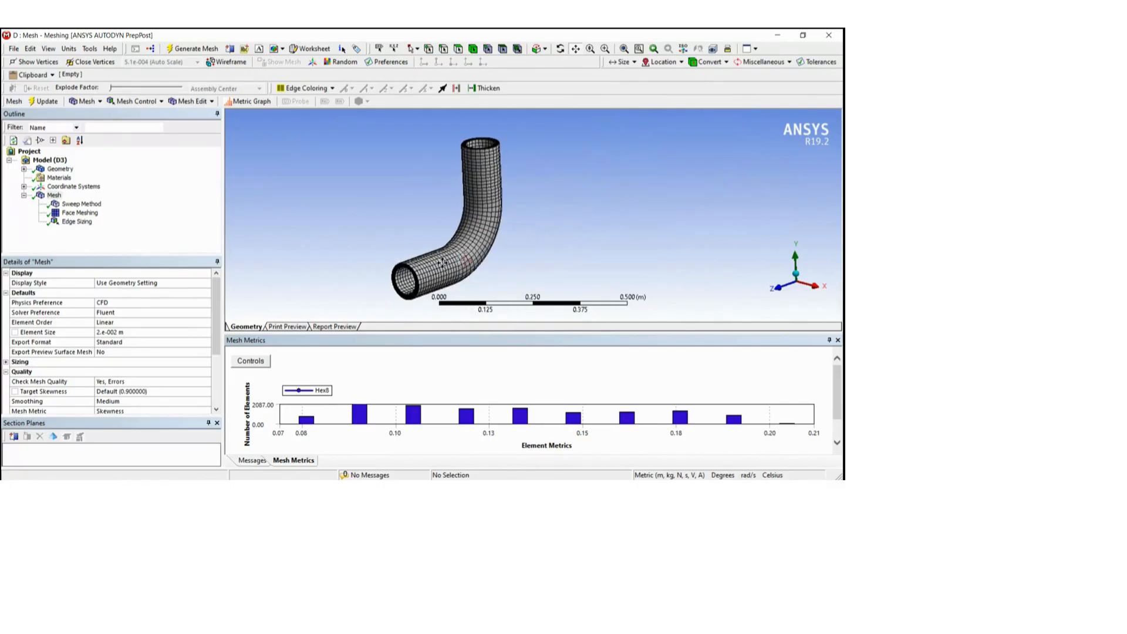
middle_click_drag(480, 184, 482, 180)
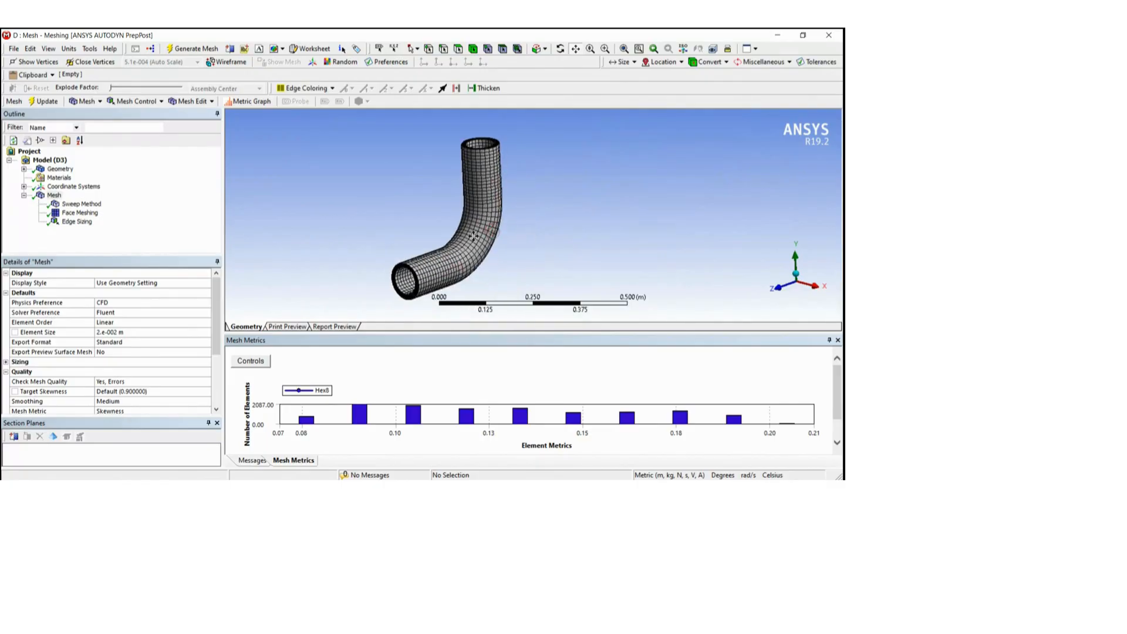